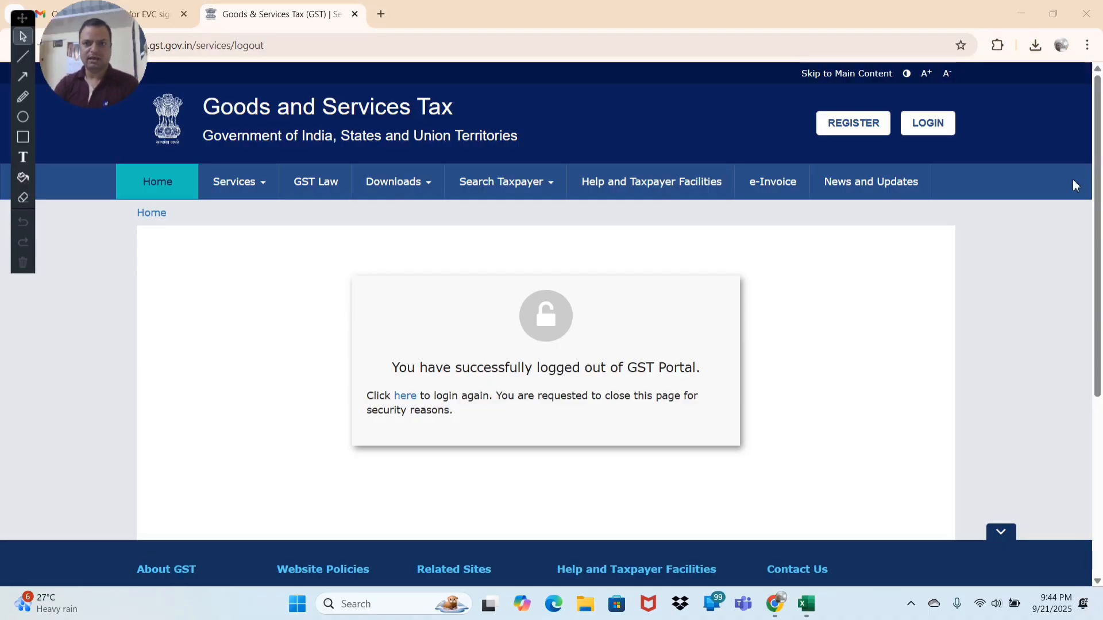
- Log in to the GST portal and open the return dashboard
{"action": "left_click", "coordinate": [930, 127]}
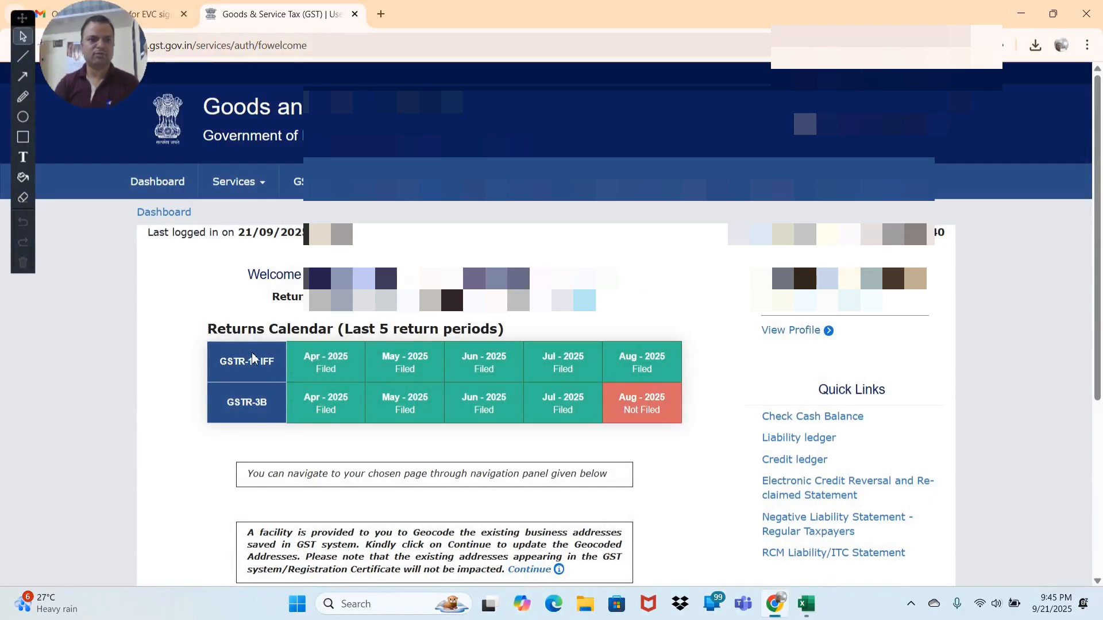
{"action": "scroll", "coordinate": [204, 297], "scroll_direction": "down", "scroll_amount": 3}
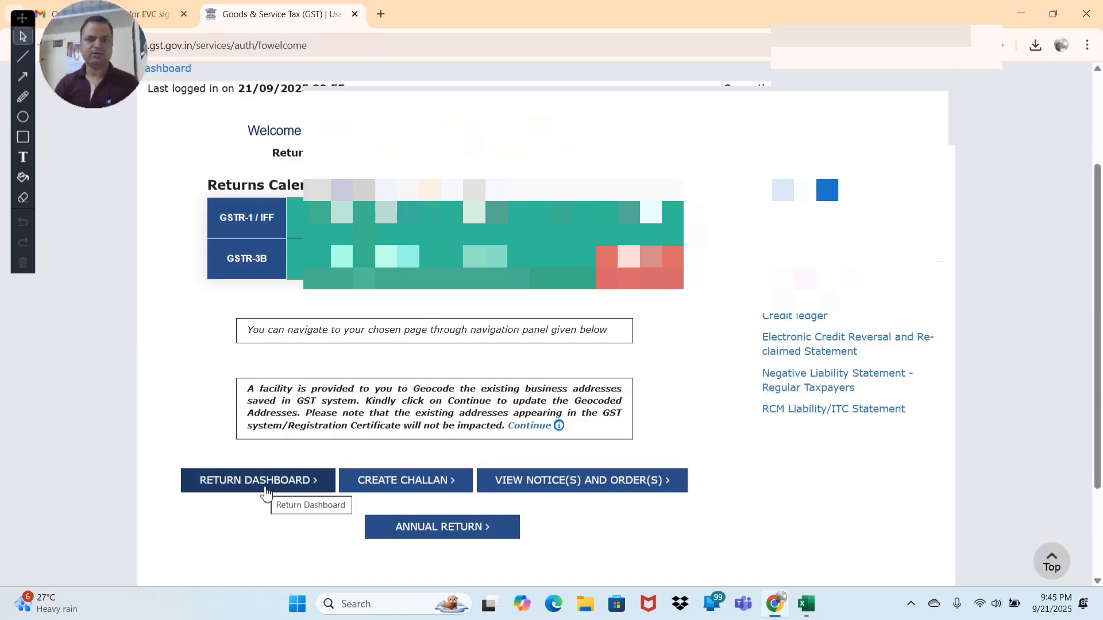
{"action": "left_click", "coordinate": [264, 490]}
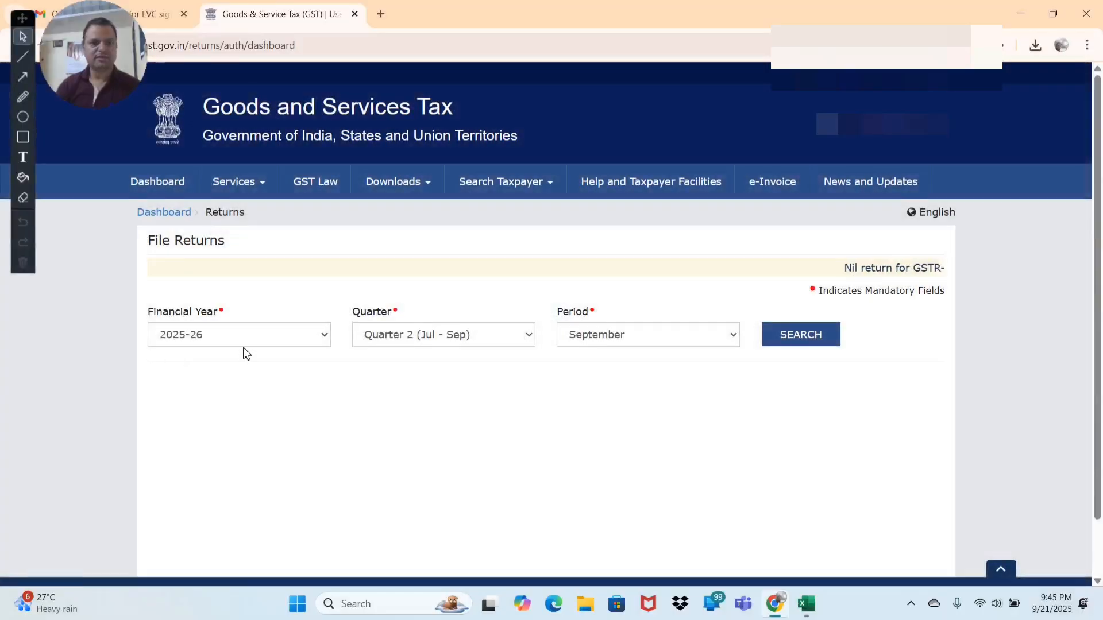
- Set the return period to August for financial year 2025-26, Quarter 2, and list that month's returns
{"action": "left_click", "coordinate": [598, 340]}
{"action": "left_click", "coordinate": [600, 377]}
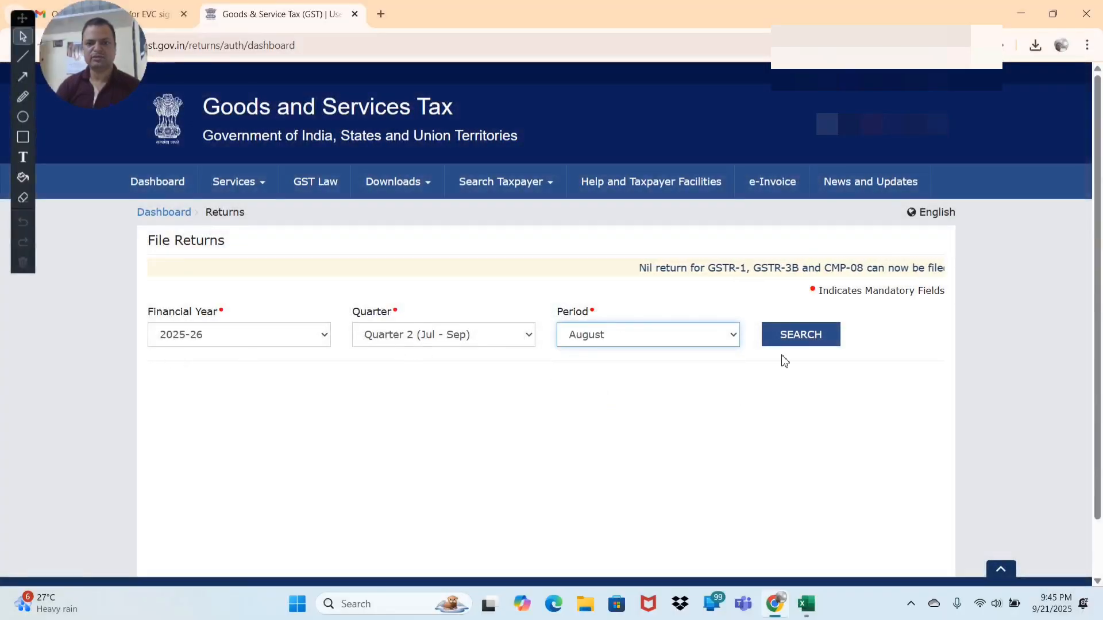
{"action": "left_click", "coordinate": [795, 341]}
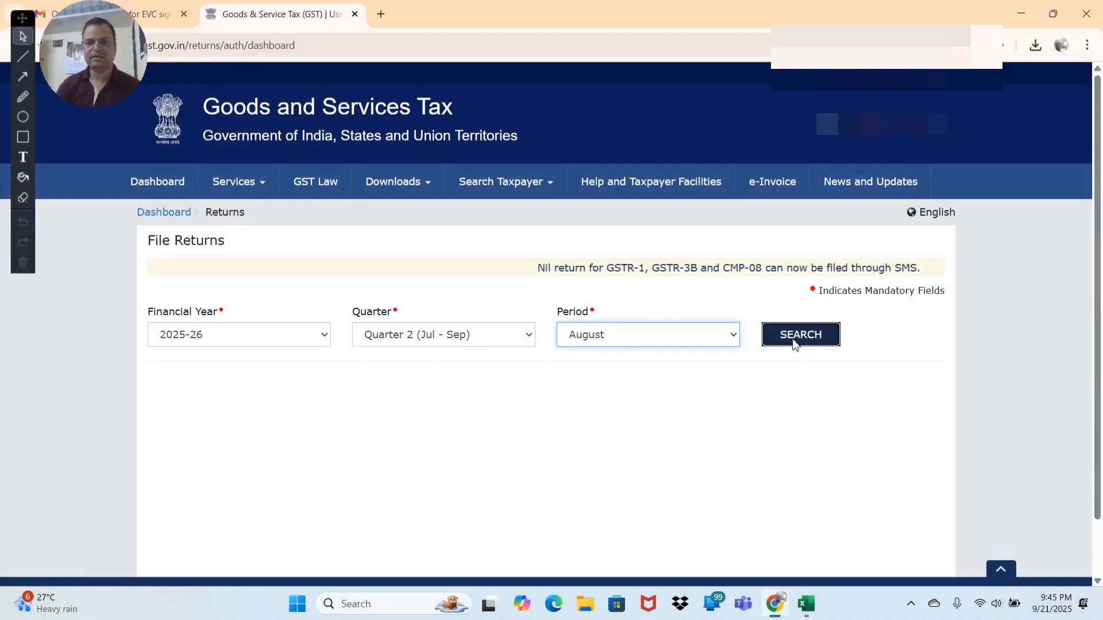
{"action": "scroll", "coordinate": [594, 445], "scroll_direction": "down", "scroll_amount": 4}
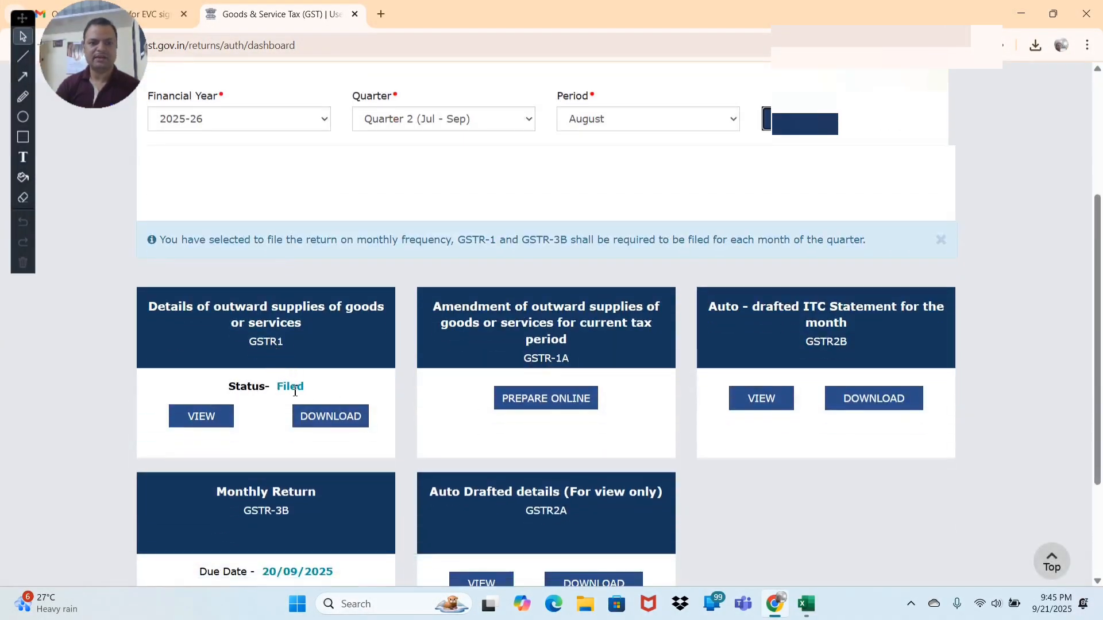
{"action": "scroll", "coordinate": [618, 450], "scroll_direction": "down", "scroll_amount": 3}
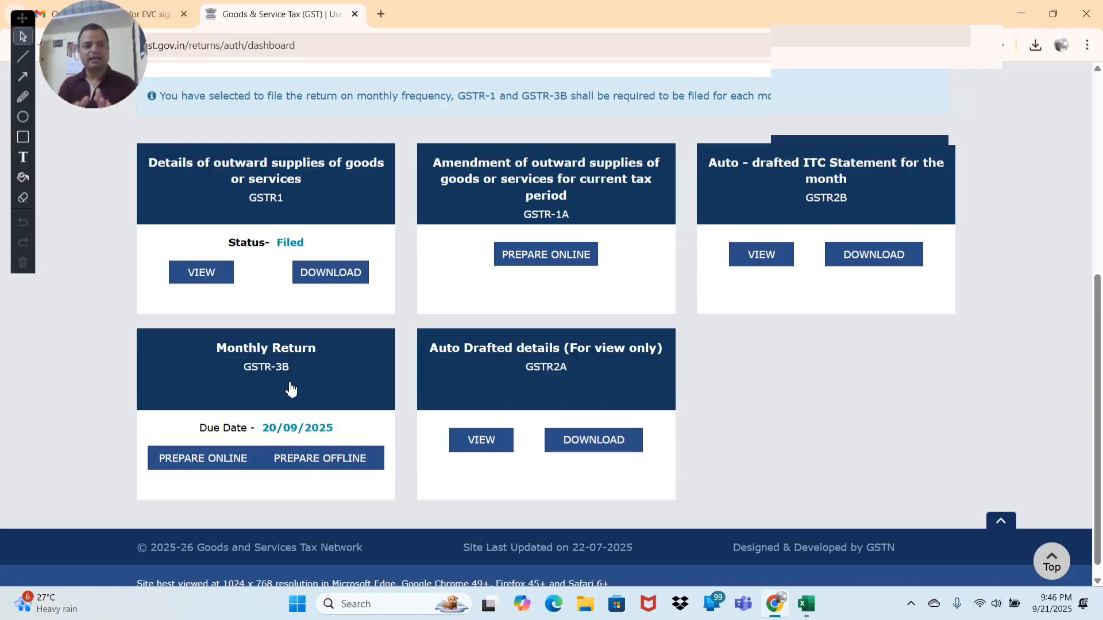
- Open the August GSTR-2B summary, review the B2B invoices under All other ITC, and return to the summary
{"action": "left_click", "coordinate": [865, 203]}
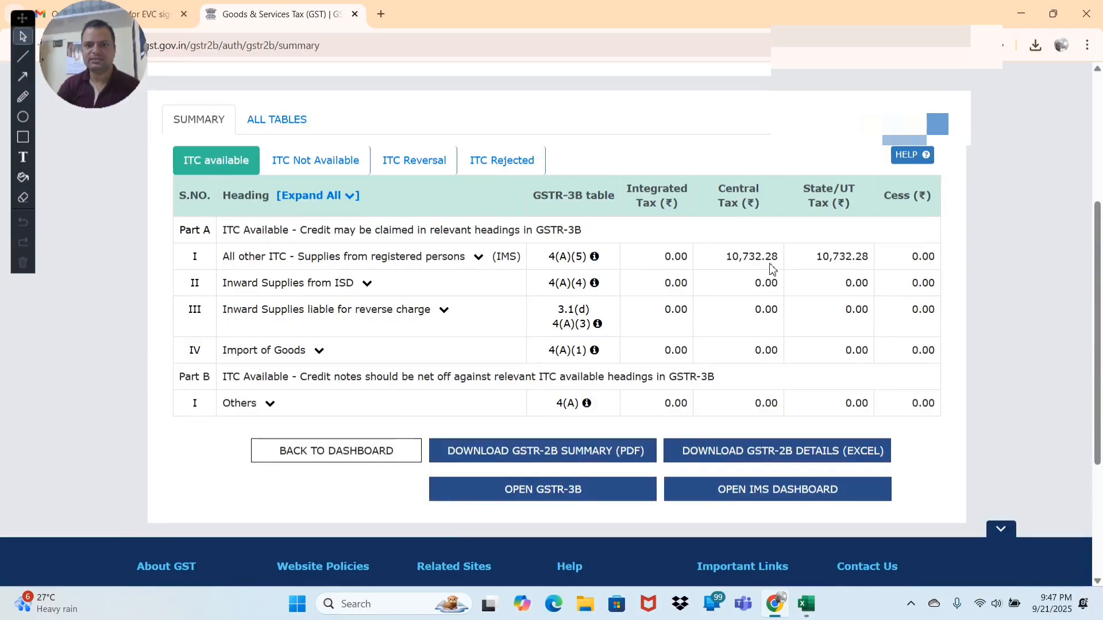
{"action": "left_click", "coordinate": [479, 257]}
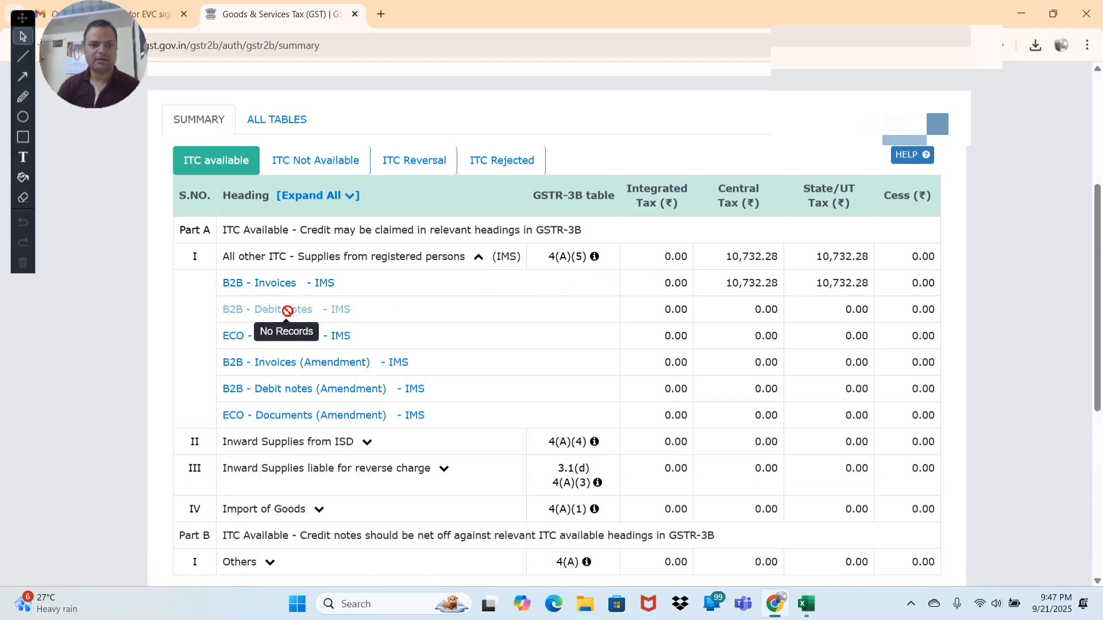
{"action": "left_click", "coordinate": [285, 284]}
{"action": "scroll", "coordinate": [520, 322], "scroll_direction": "down", "scroll_amount": 1}
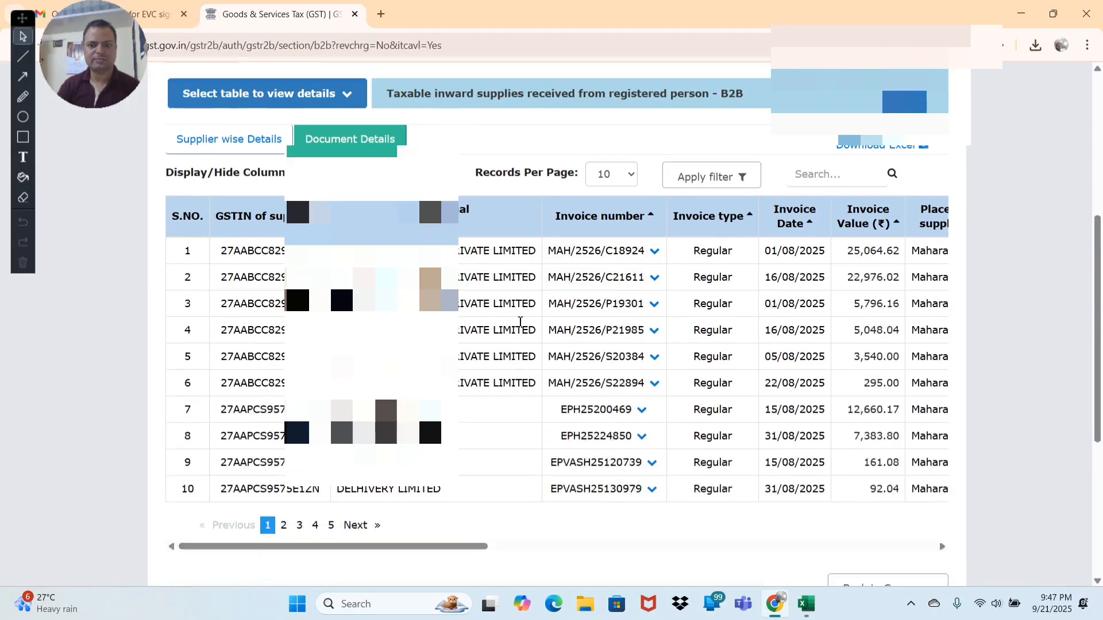
{"action": "scroll", "coordinate": [465, 303], "scroll_direction": "down", "scroll_amount": 1}
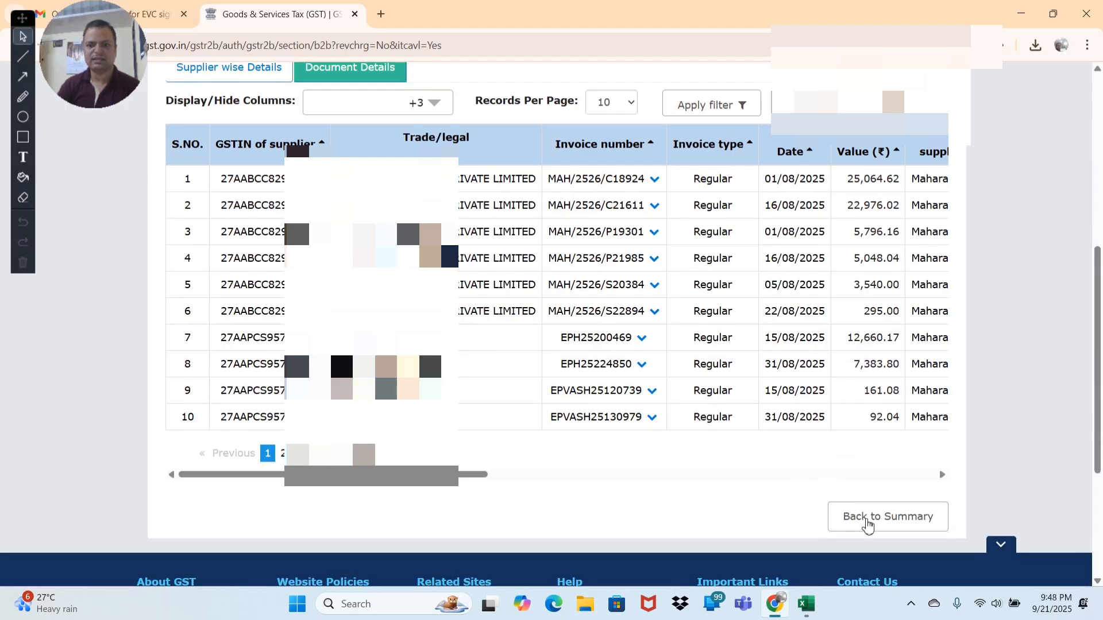
{"action": "left_click", "coordinate": [868, 524]}
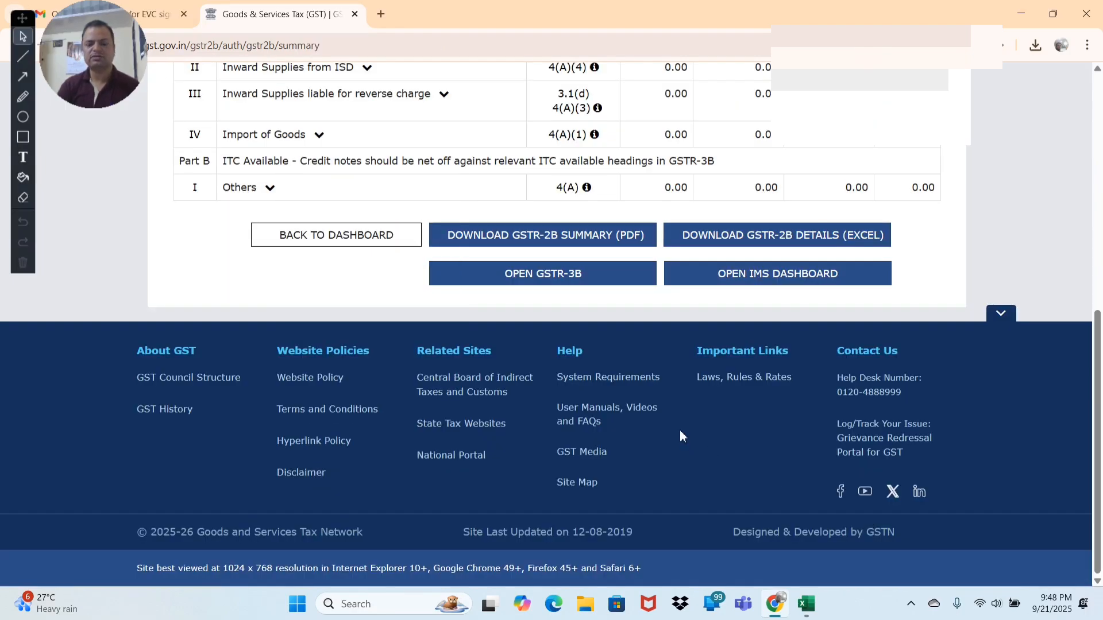
{"action": "scroll", "coordinate": [680, 432], "scroll_direction": "up", "scroll_amount": 1}
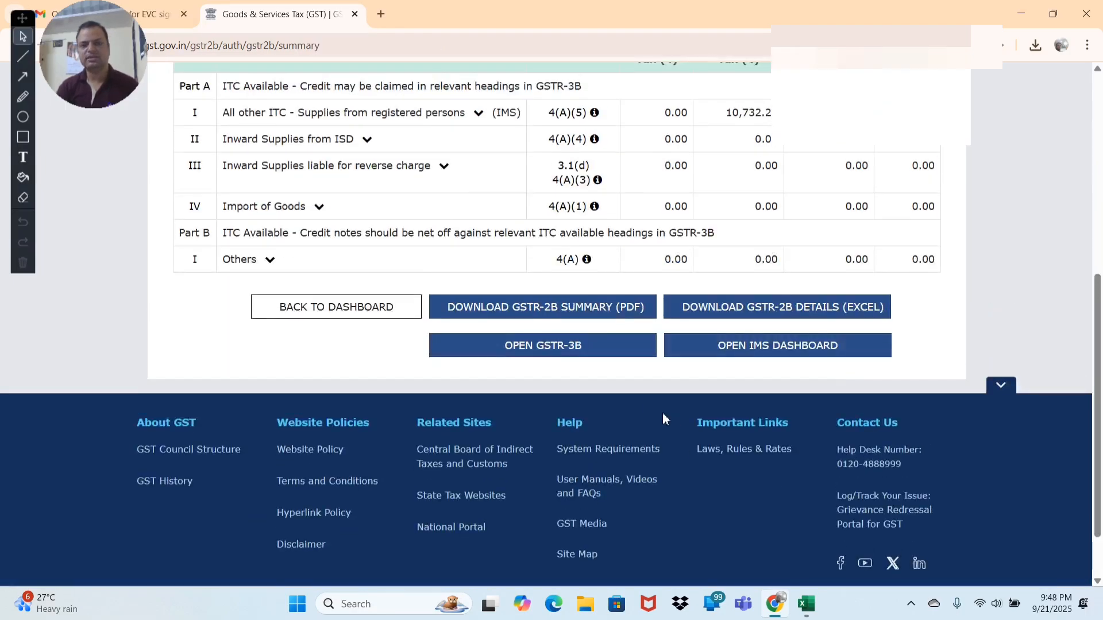
- Go back to the returns dashboard, open the August GSTR-3B for online preparation, and dismiss the system generated summary message
{"action": "left_click", "coordinate": [350, 320]}
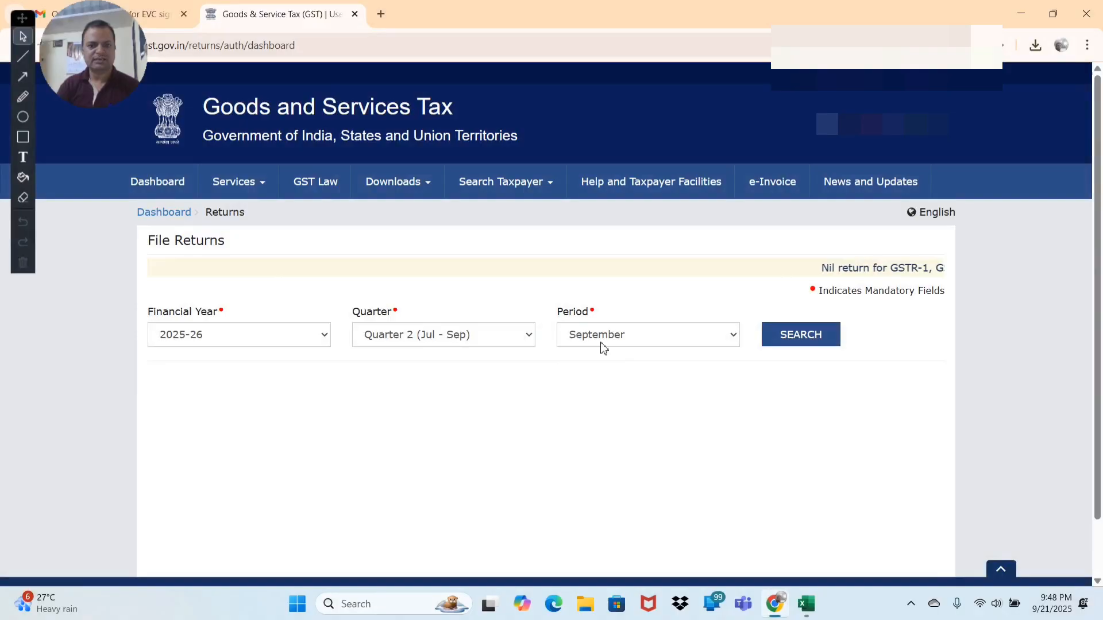
{"action": "left_click", "coordinate": [603, 339]}
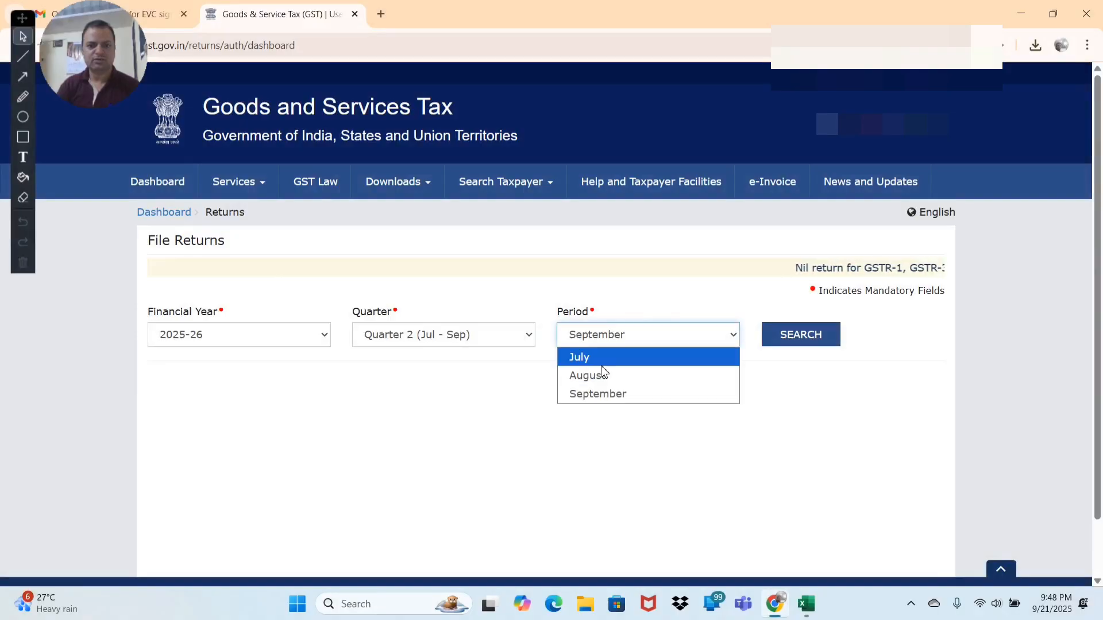
{"action": "left_click", "coordinate": [601, 375]}
{"action": "left_click", "coordinate": [770, 344]}
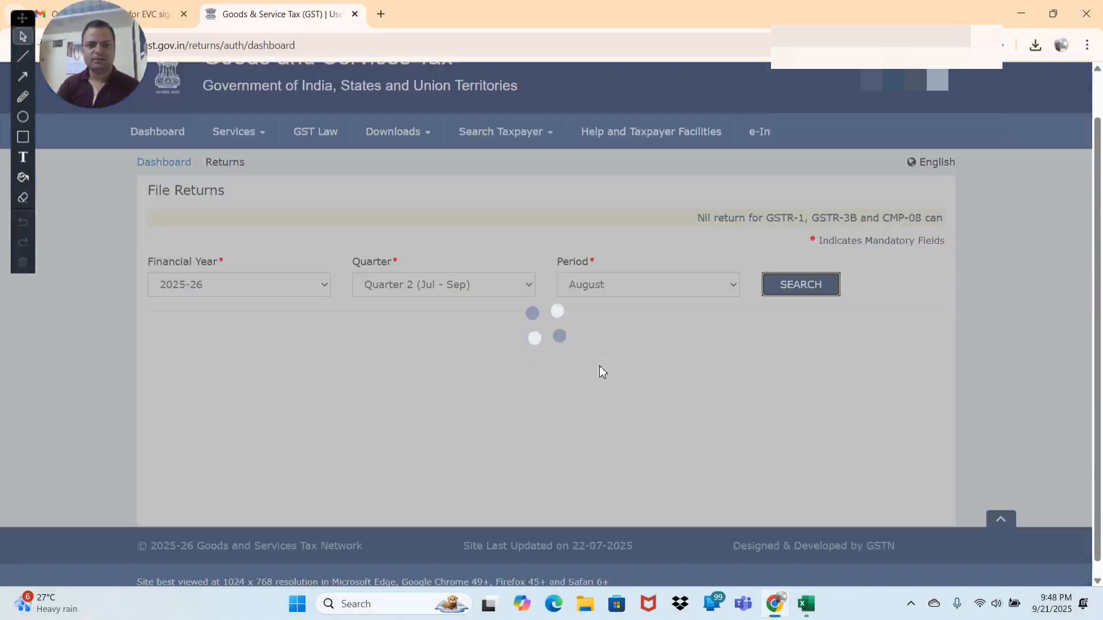
{"action": "scroll", "coordinate": [332, 385], "scroll_direction": "down", "scroll_amount": 4}
{"action": "scroll", "coordinate": [332, 385], "scroll_direction": "down", "scroll_amount": 1}
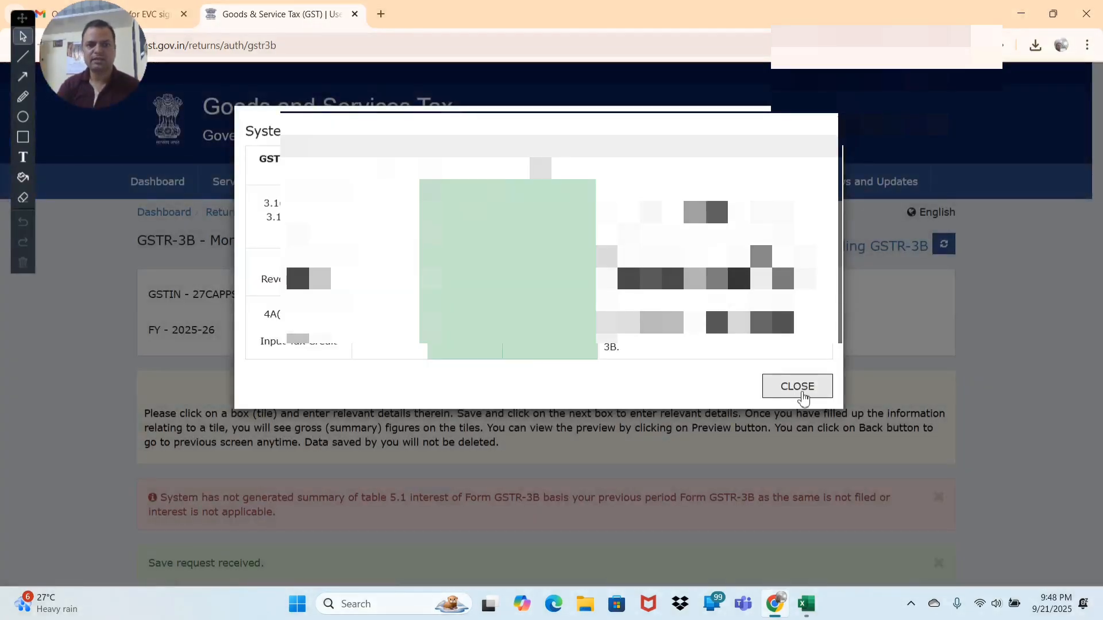
{"action": "left_click", "coordinate": [787, 386]}
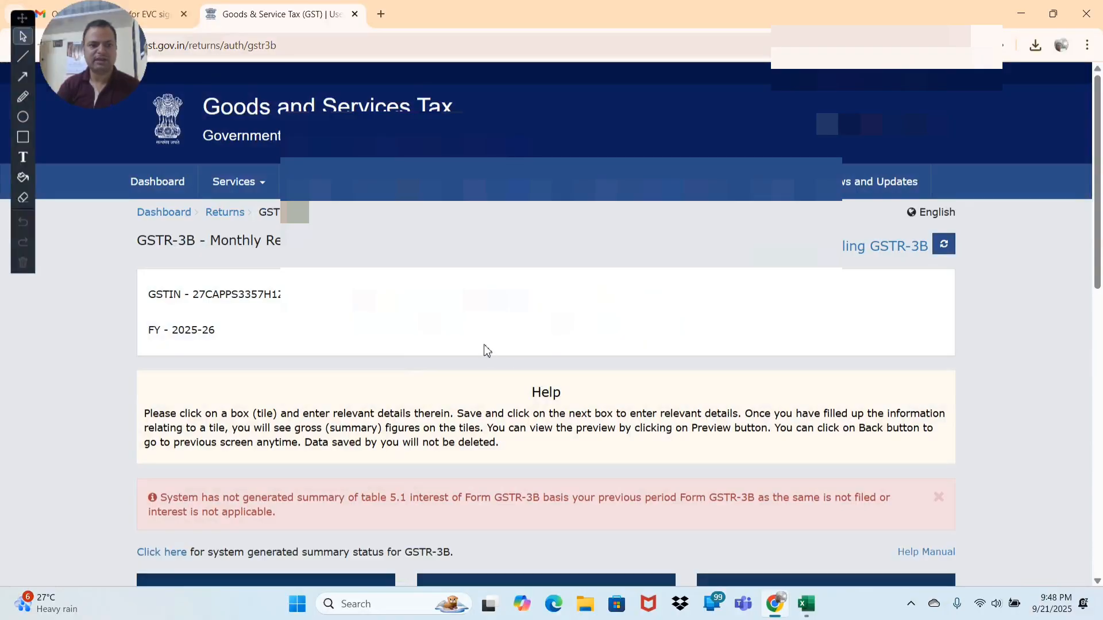
- Open table 3.1 Tax on outward and reverse charge inward supplies, accept the IGST refund guidelines, and confirm the auto-drafted figures
{"action": "scroll", "coordinate": [487, 350], "scroll_direction": "down", "scroll_amount": 6}
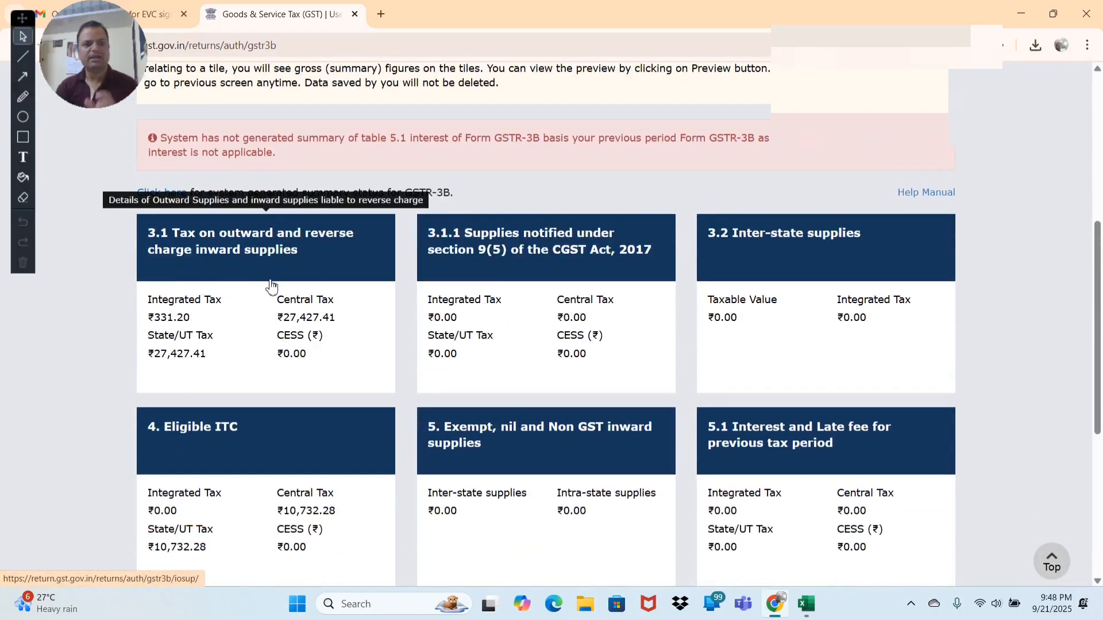
{"action": "left_click", "coordinate": [240, 269]}
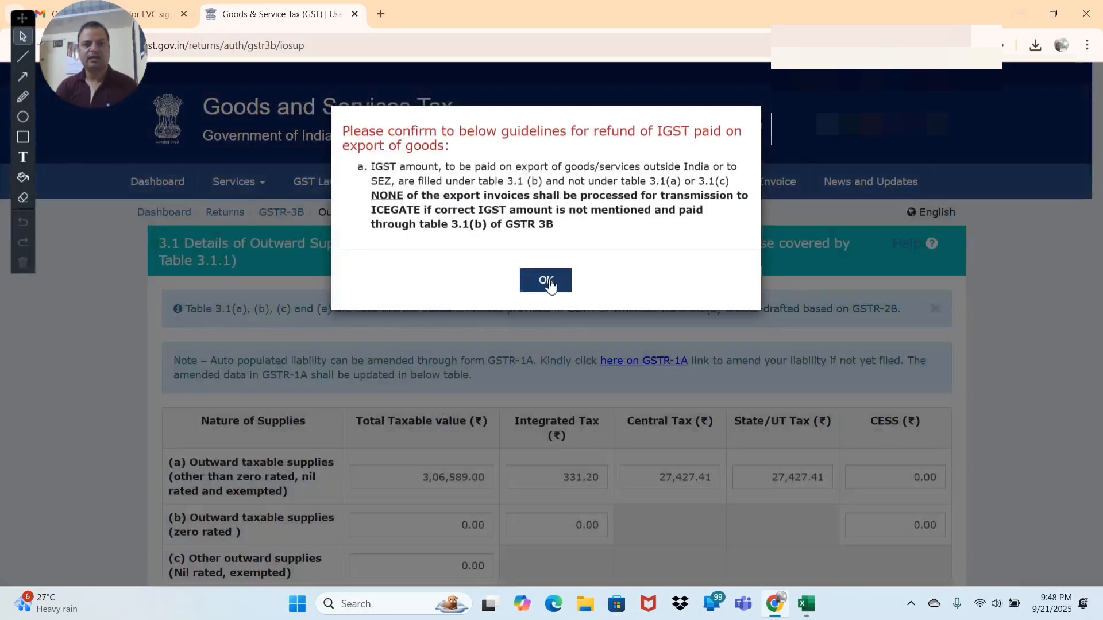
{"action": "left_click", "coordinate": [553, 282]}
{"action": "scroll", "coordinate": [406, 438], "scroll_direction": "down", "scroll_amount": 2}
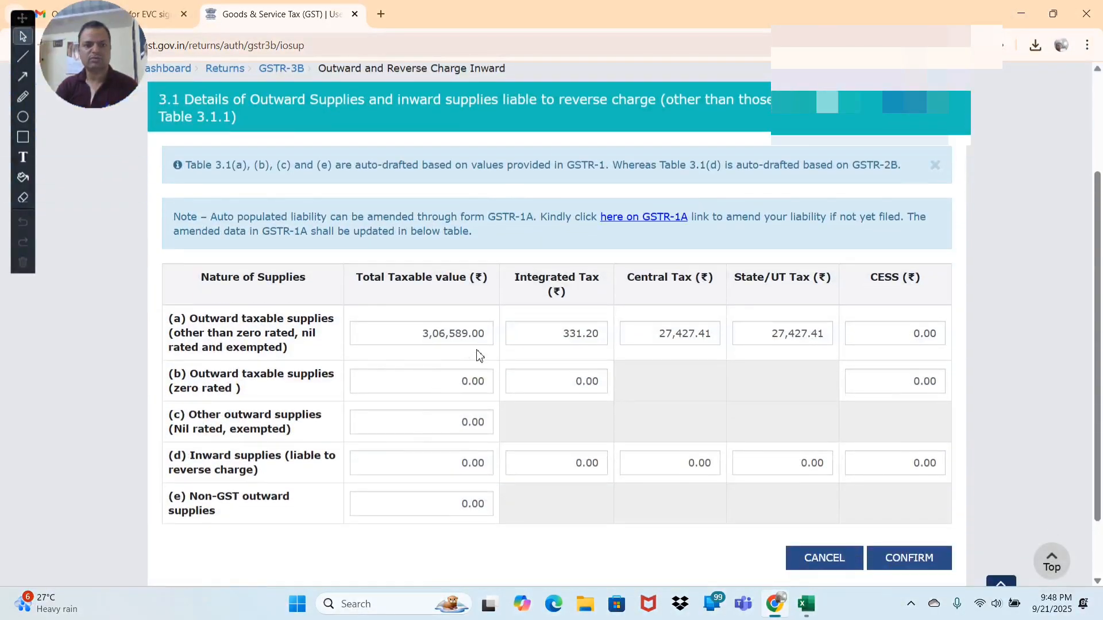
{"action": "mouse_move", "coordinate": [479, 377]}
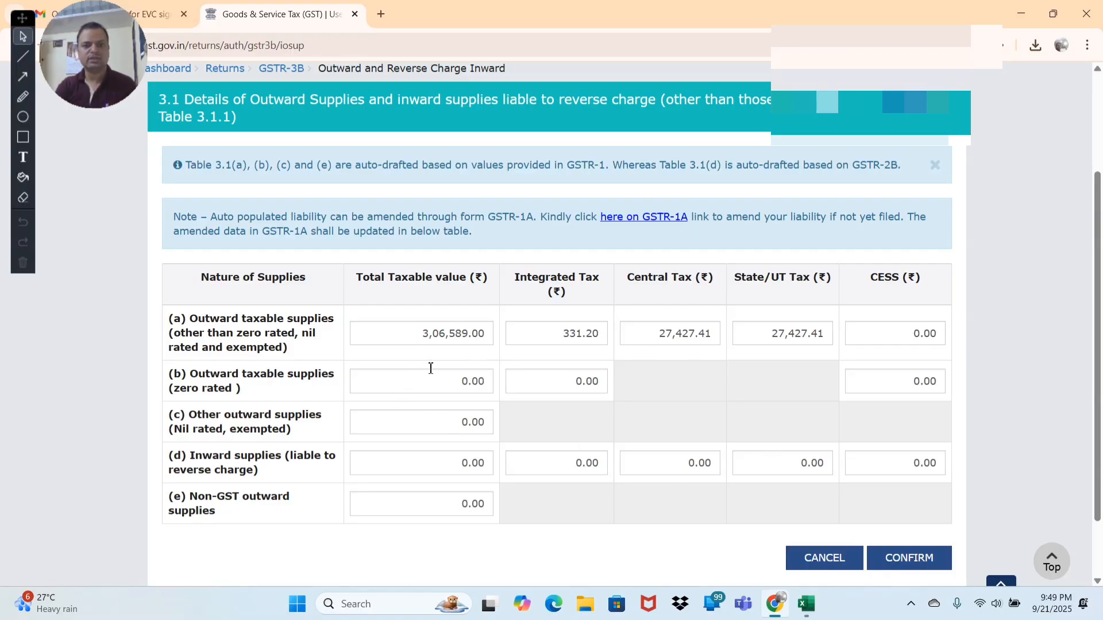
{"action": "left_click", "coordinate": [910, 568]}
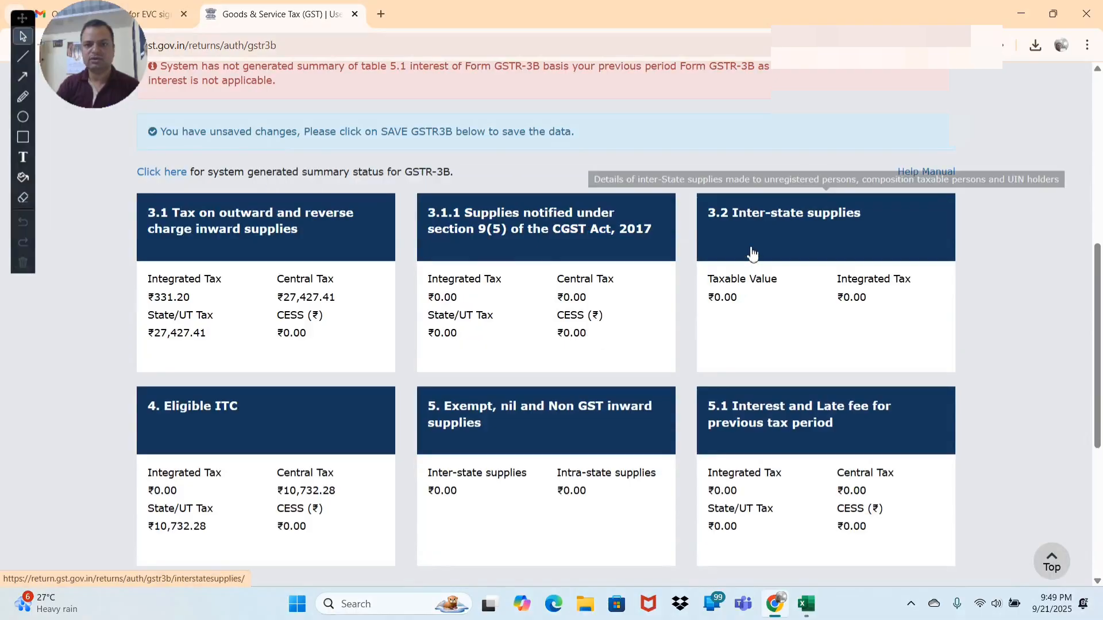
- Open table 4 Eligible ITC, check the auto-drafted credit figures down to Other Details, and confirm the table
{"action": "scroll", "coordinate": [478, 476], "scroll_direction": "down", "scroll_amount": 1}
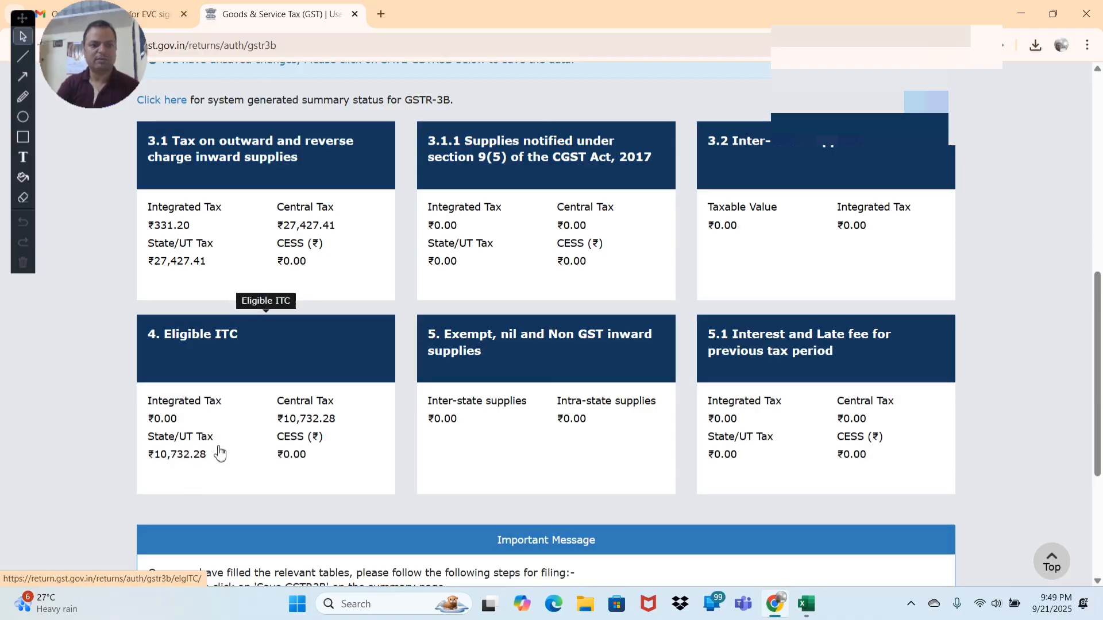
{"action": "left_click", "coordinate": [284, 346]}
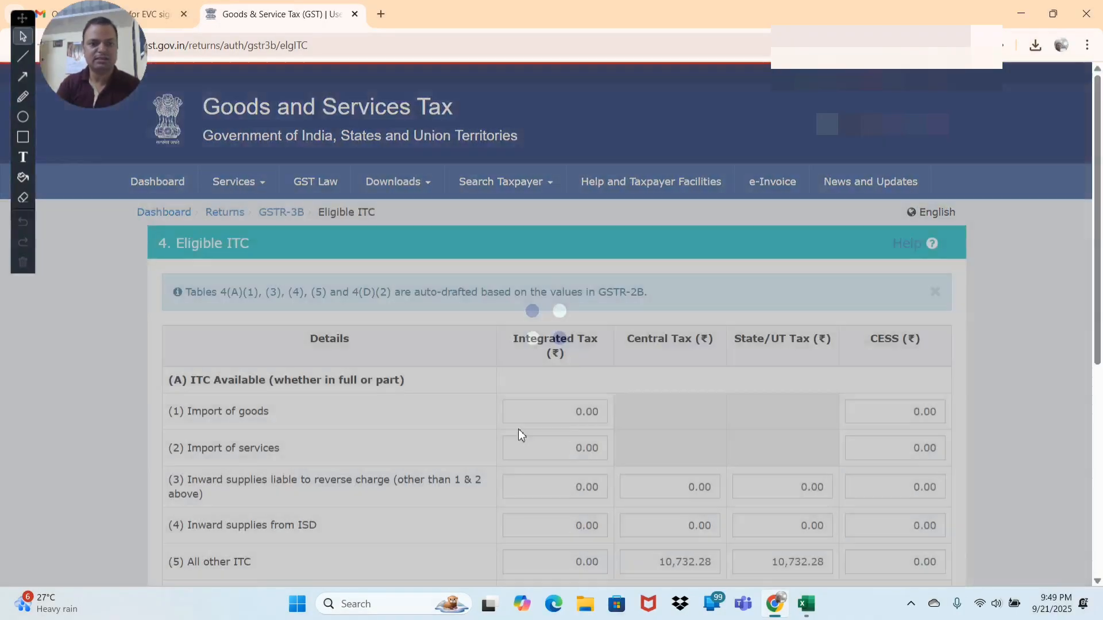
{"action": "scroll", "coordinate": [520, 433], "scroll_direction": "down", "scroll_amount": 4}
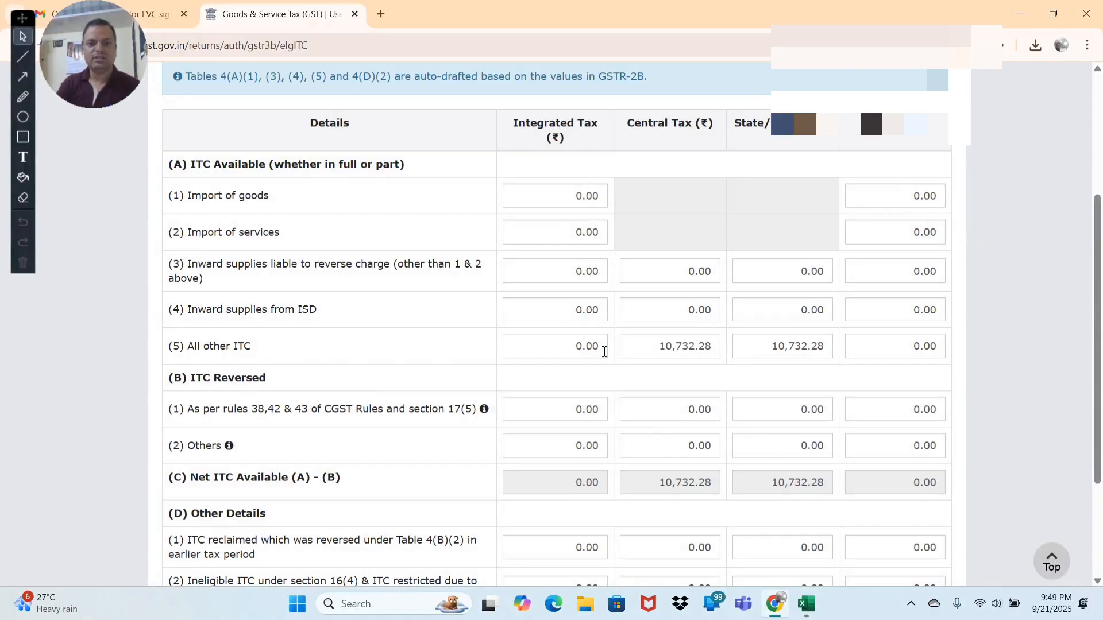
{"action": "mouse_move", "coordinate": [784, 356]}
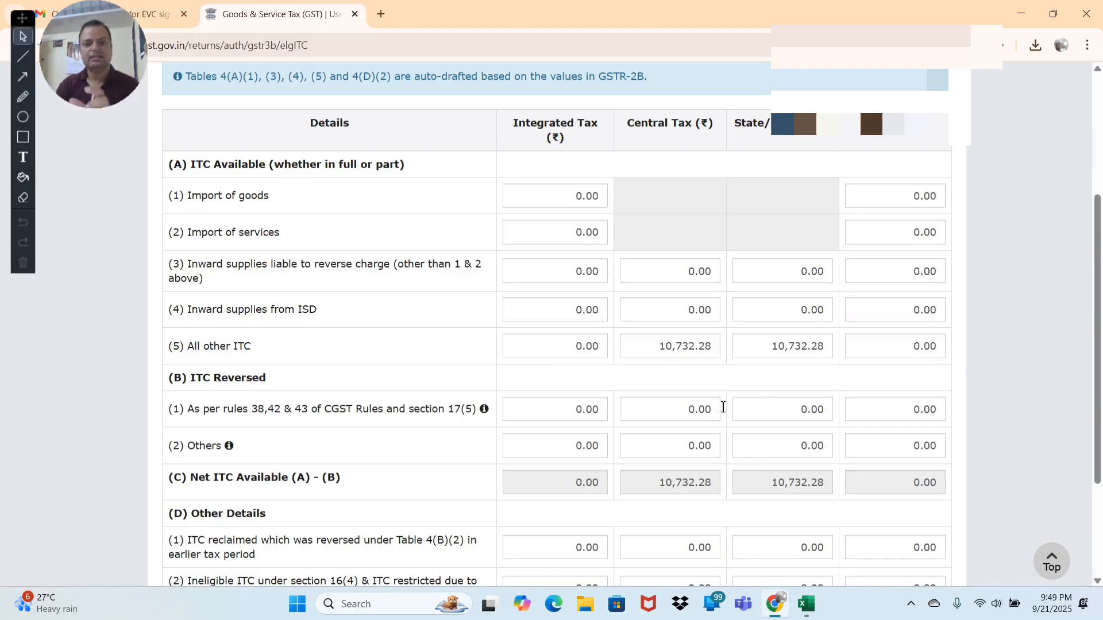
{"action": "scroll", "coordinate": [747, 482], "scroll_direction": "down", "scroll_amount": 3}
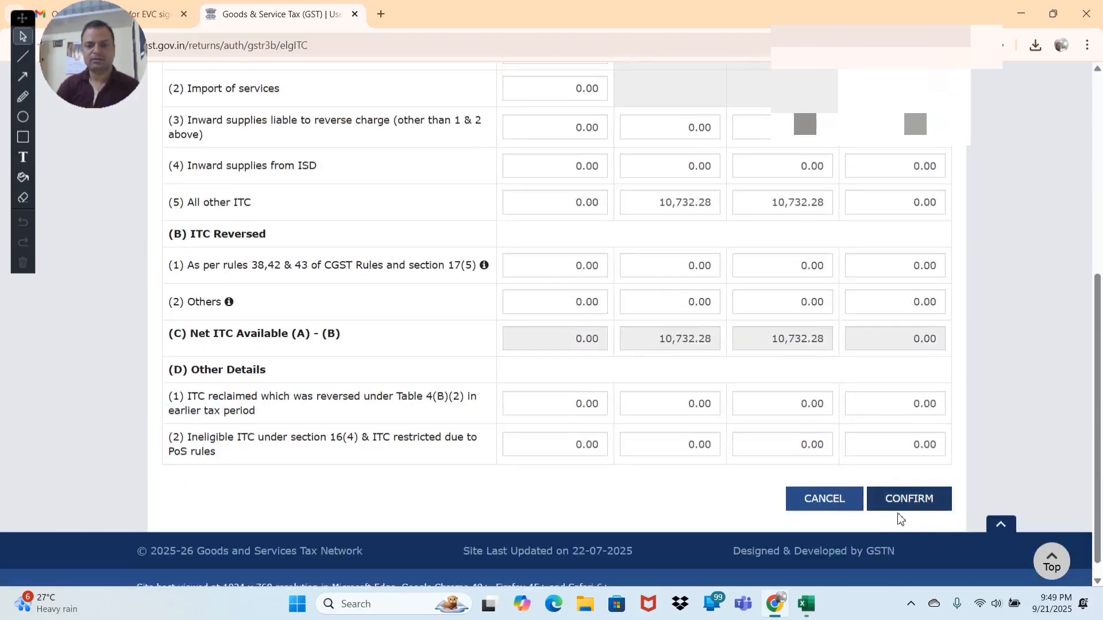
{"action": "left_click", "coordinate": [907, 499]}
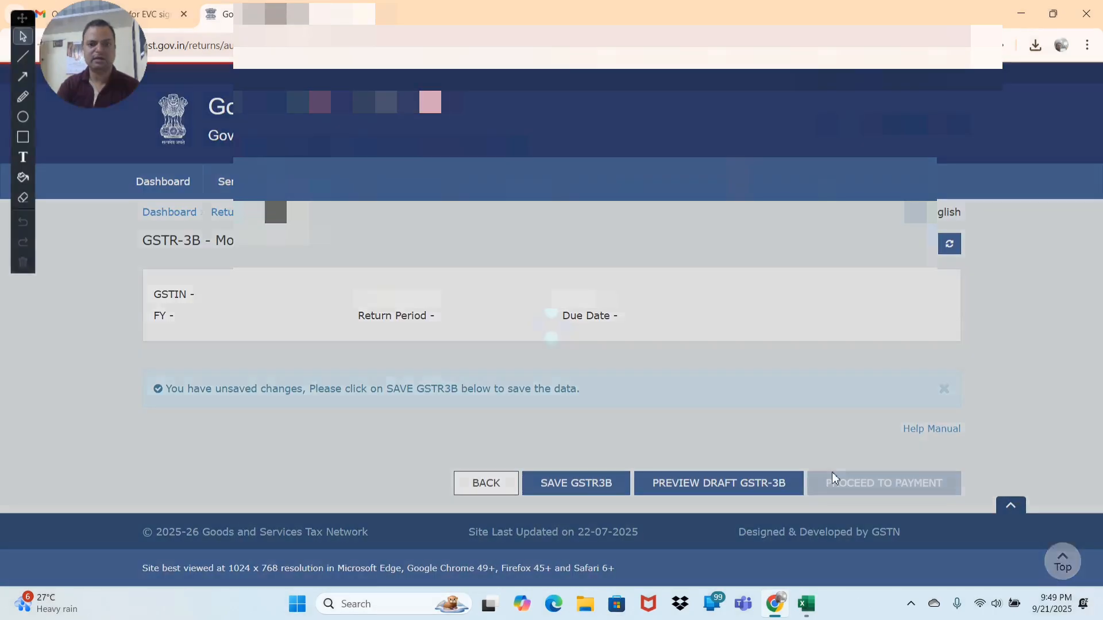
- Check the summary tiles of the GSTR-3B form and save the return
{"action": "scroll", "coordinate": [625, 470], "scroll_direction": "down", "scroll_amount": 8}
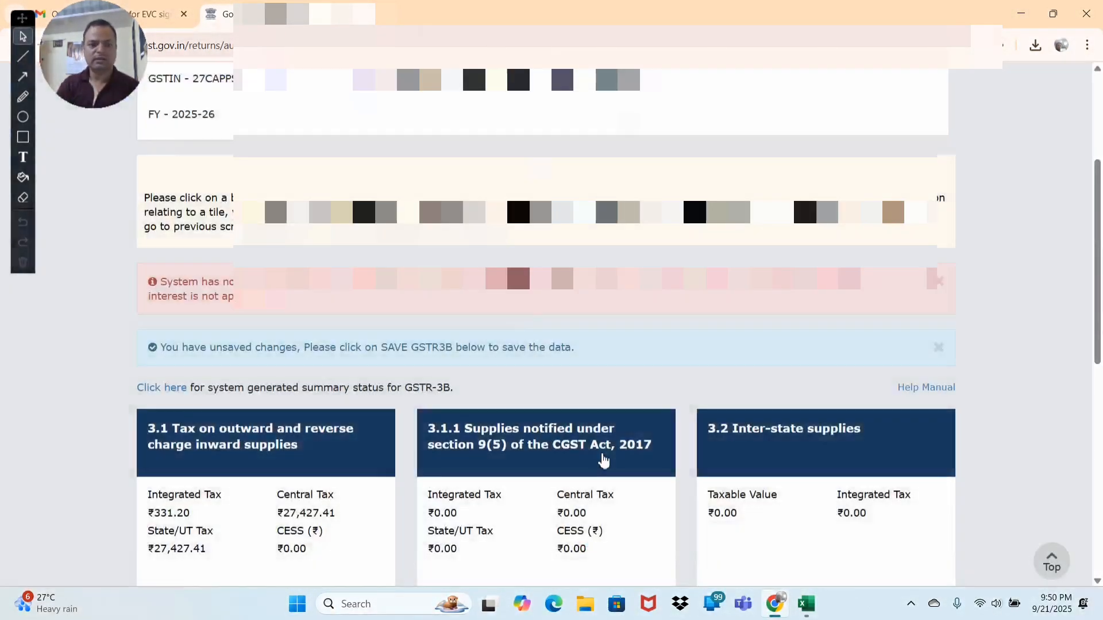
{"action": "scroll", "coordinate": [603, 460], "scroll_direction": "down", "scroll_amount": 6}
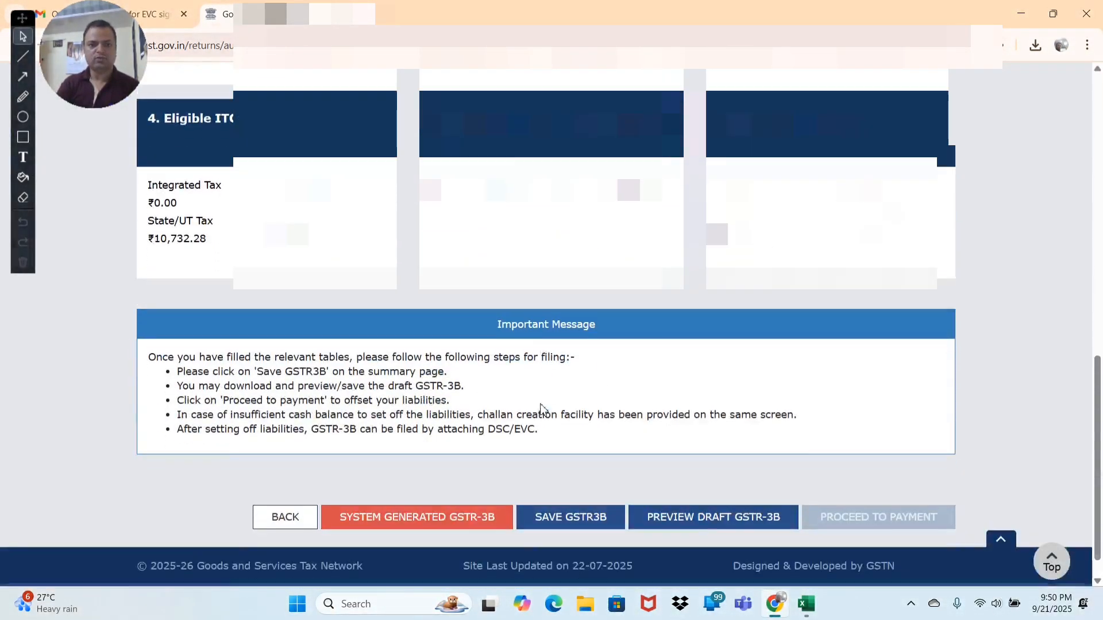
{"action": "scroll", "coordinate": [552, 415], "scroll_direction": "up", "scroll_amount": 6}
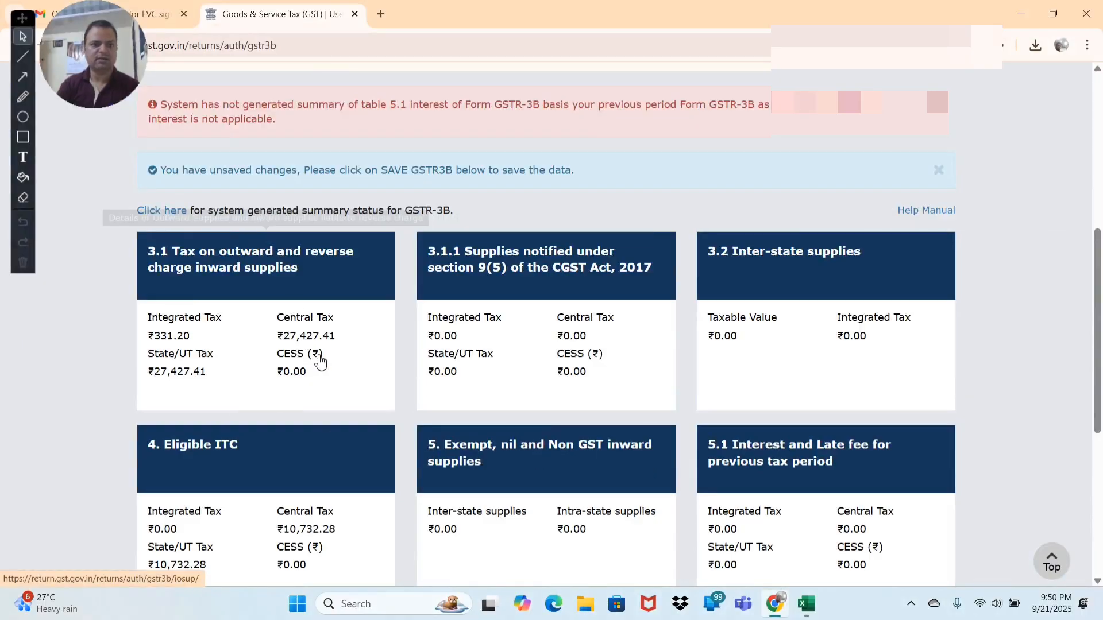
{"action": "scroll", "coordinate": [320, 351], "scroll_direction": "down", "scroll_amount": 1}
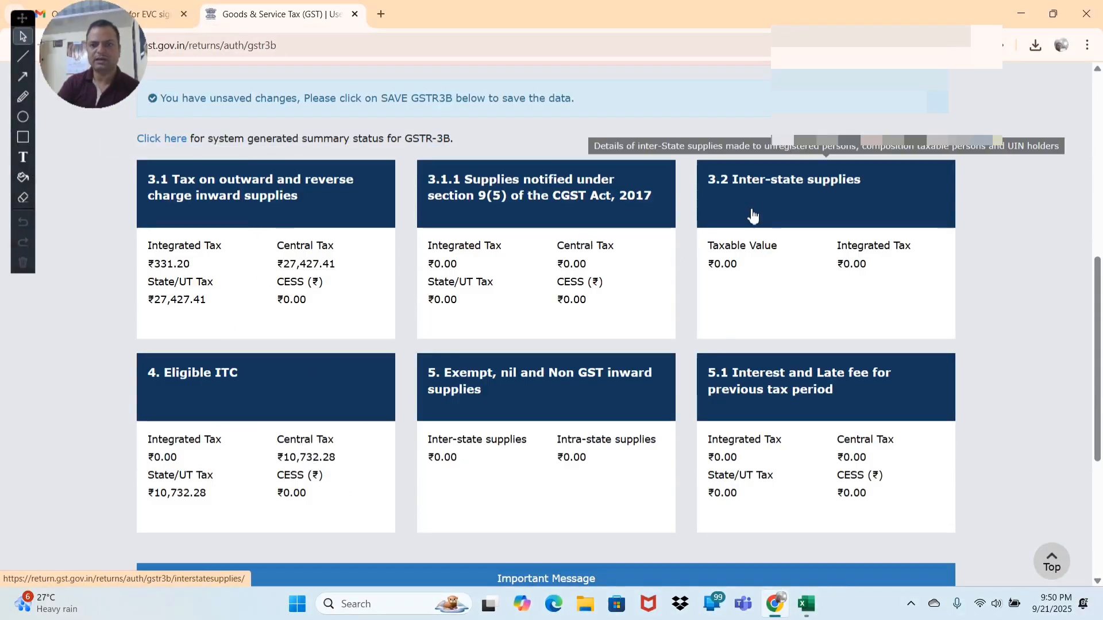
{"action": "scroll", "coordinate": [640, 488], "scroll_direction": "down", "scroll_amount": 3}
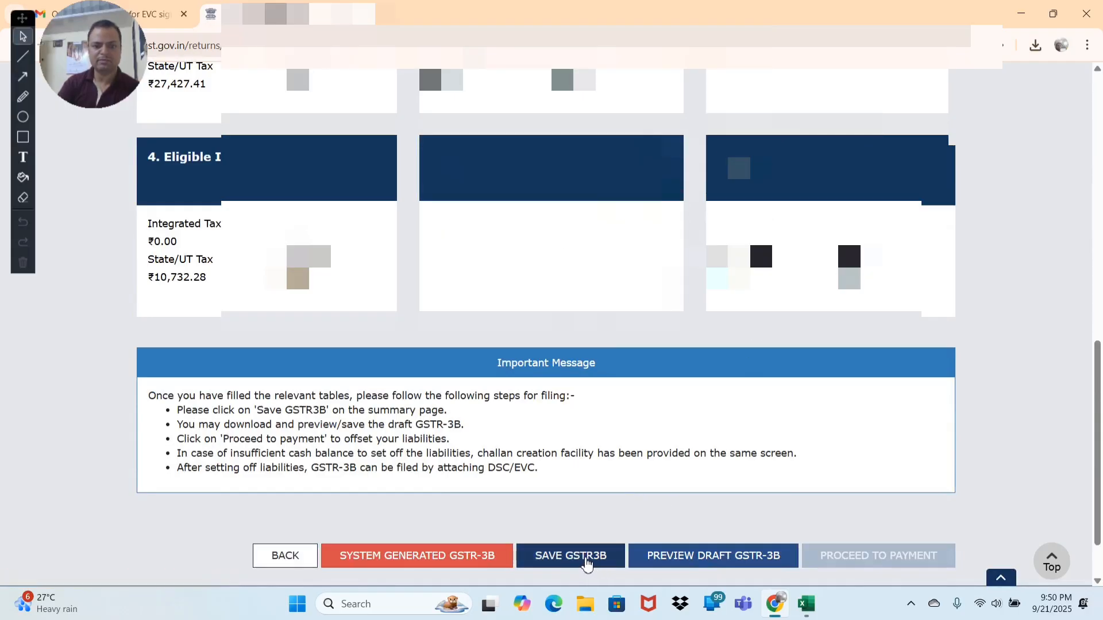
{"action": "left_click", "coordinate": [573, 566]}
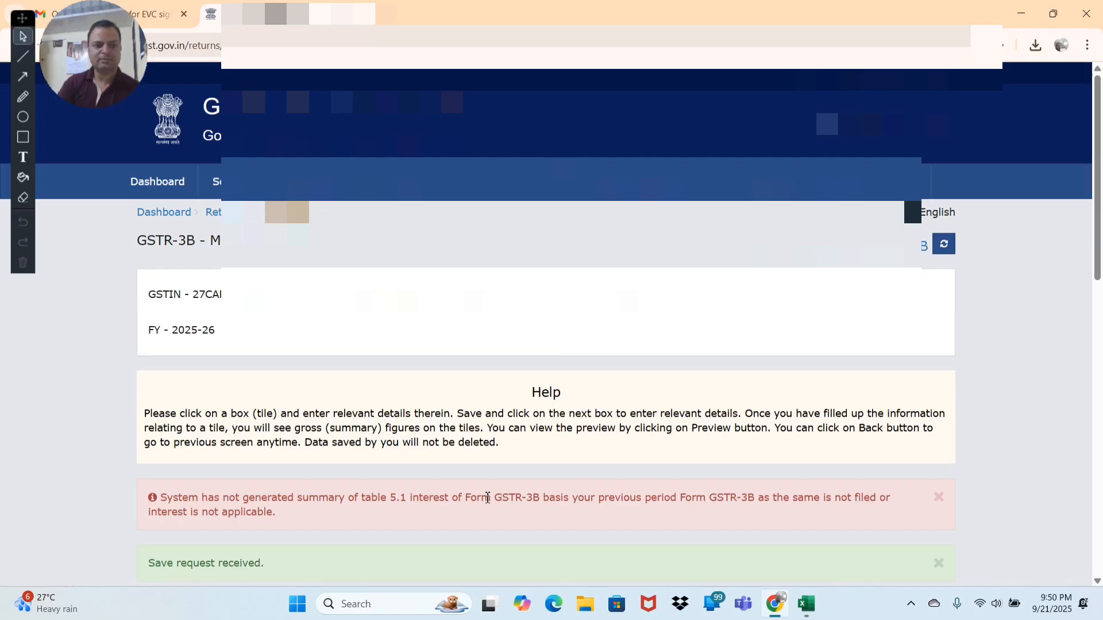
- Review the saved GSTR-3B summary page and proceed to the payment of tax
{"action": "scroll", "coordinate": [487, 497], "scroll_direction": "down", "scroll_amount": 2}
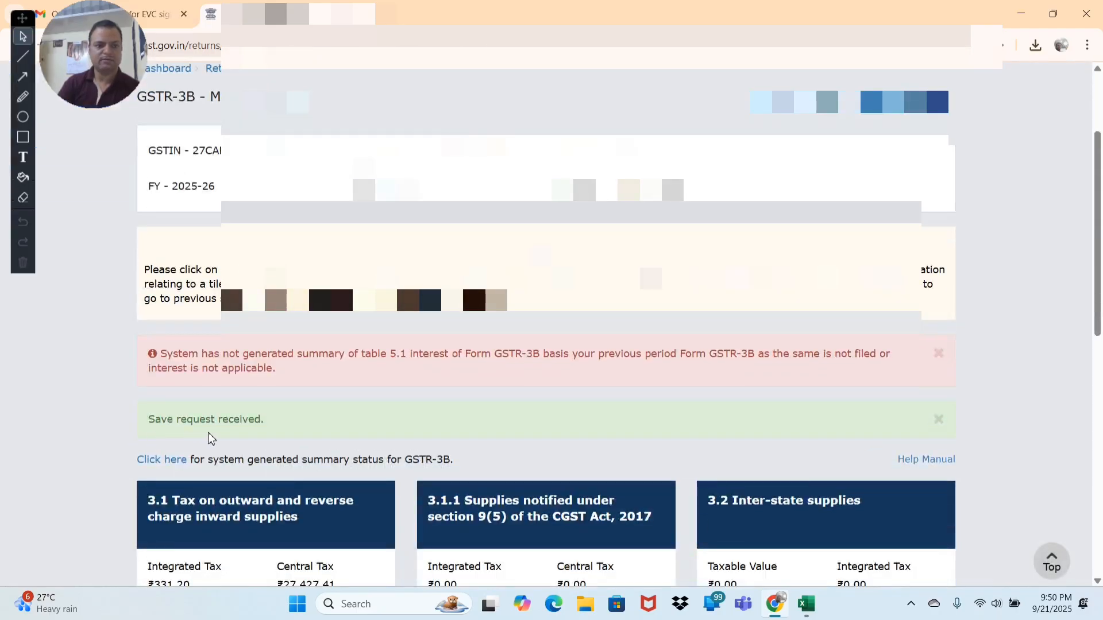
{"action": "scroll", "coordinate": [373, 407], "scroll_direction": "down", "scroll_amount": 1}
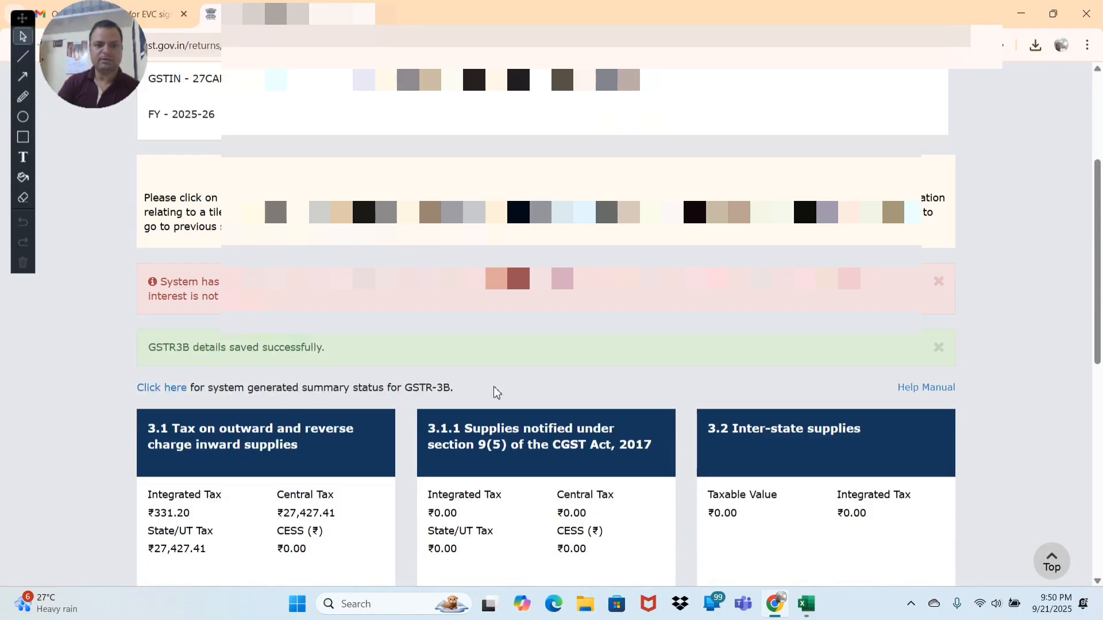
{"action": "scroll", "coordinate": [574, 459], "scroll_direction": "down", "scroll_amount": 3}
{"action": "scroll", "coordinate": [583, 477], "scroll_direction": "down", "scroll_amount": 5}
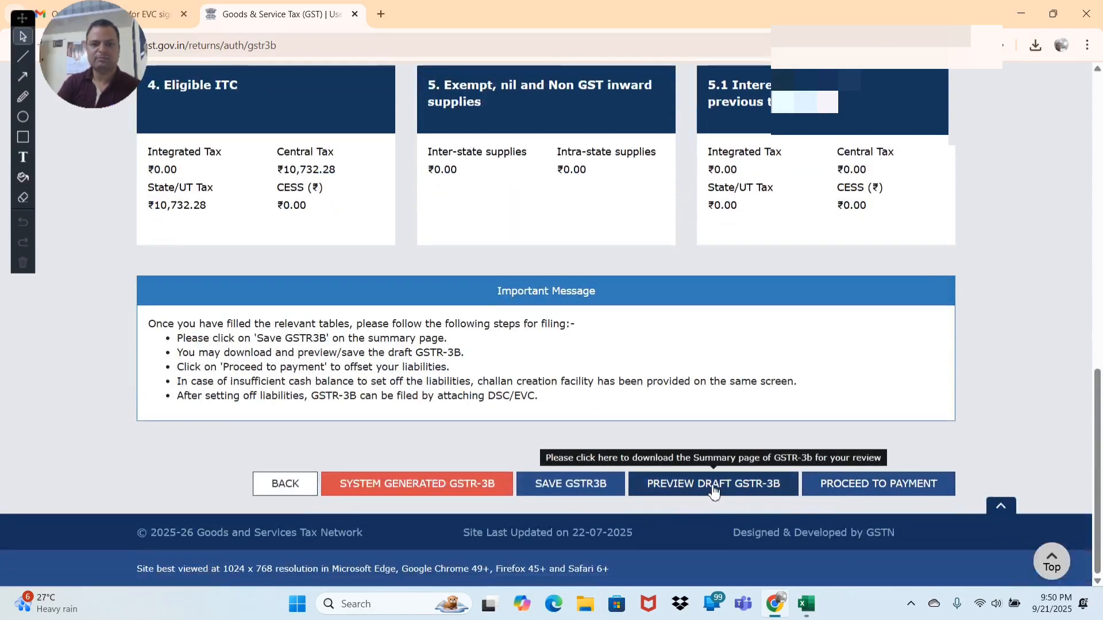
{"action": "left_click", "coordinate": [894, 492]}
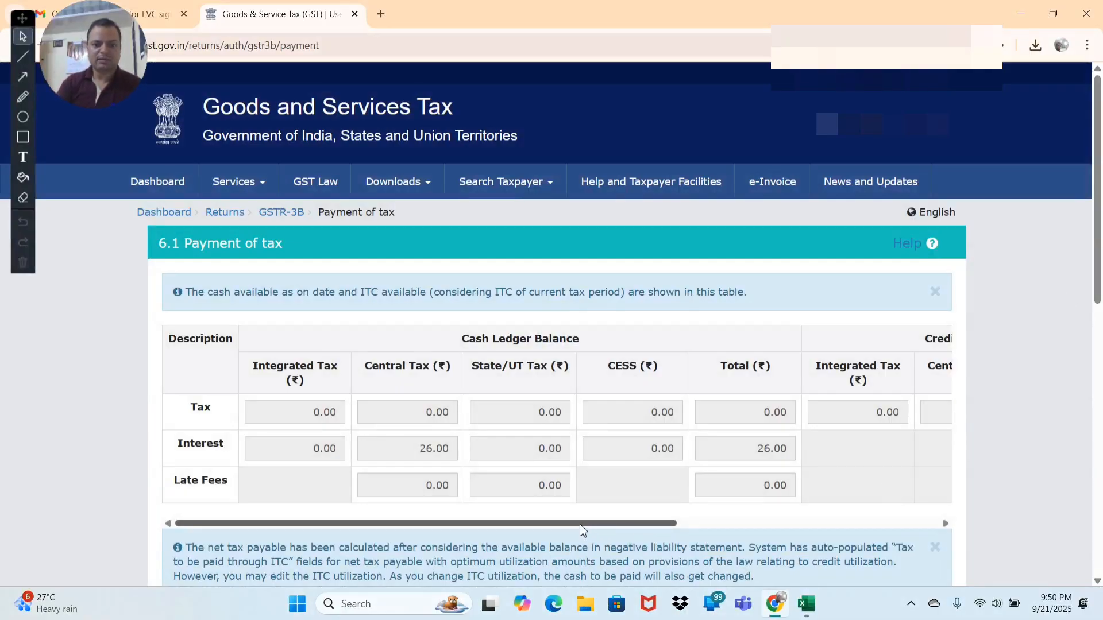
- Review the ledger balances and ITC utilization, try to post the payment and credit to the ledger, and agree to create a challan
{"action": "left_click_drag", "start_coordinate": [581, 524], "coordinate": [618, 523]}
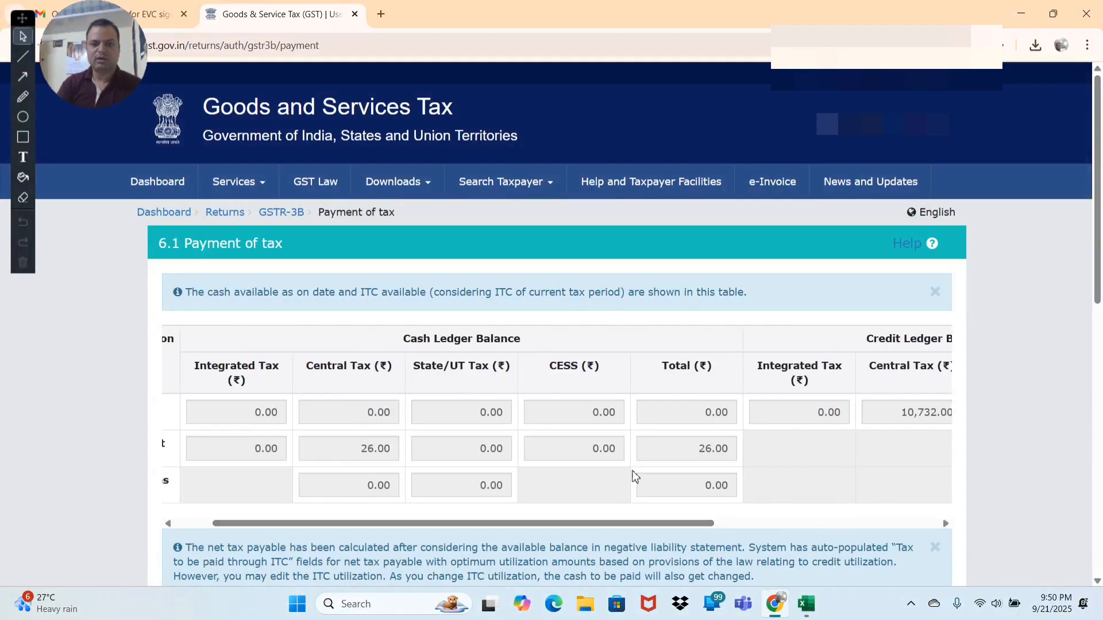
{"action": "scroll", "coordinate": [635, 477], "scroll_direction": "down", "scroll_amount": 10}
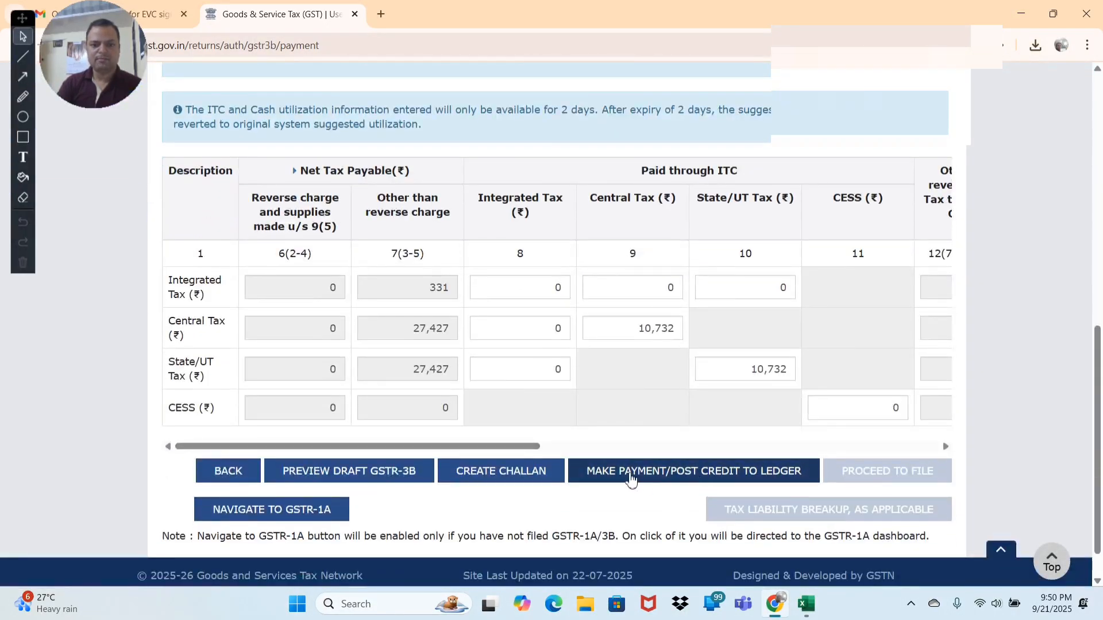
{"action": "left_click", "coordinate": [751, 480]}
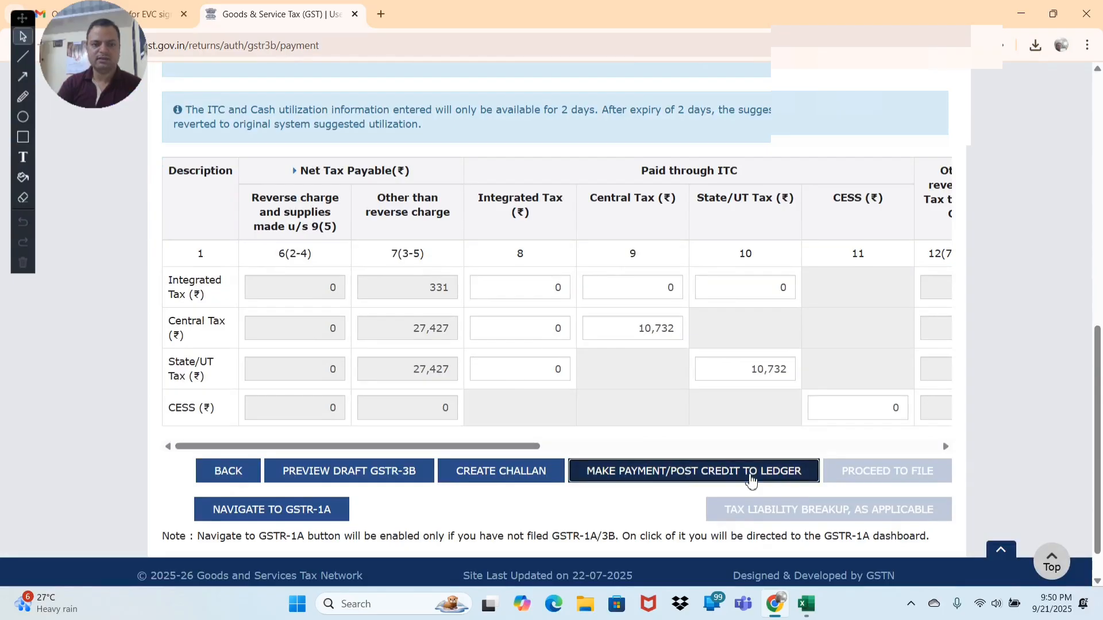
{"action": "left_click", "coordinate": [600, 362]}
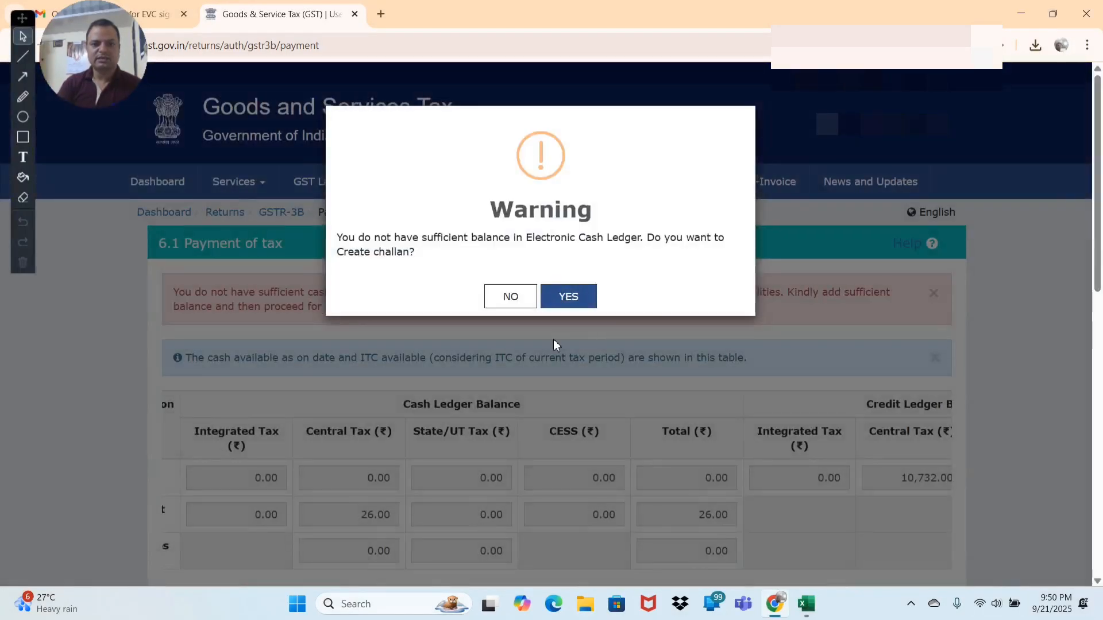
{"action": "left_click", "coordinate": [566, 299]}
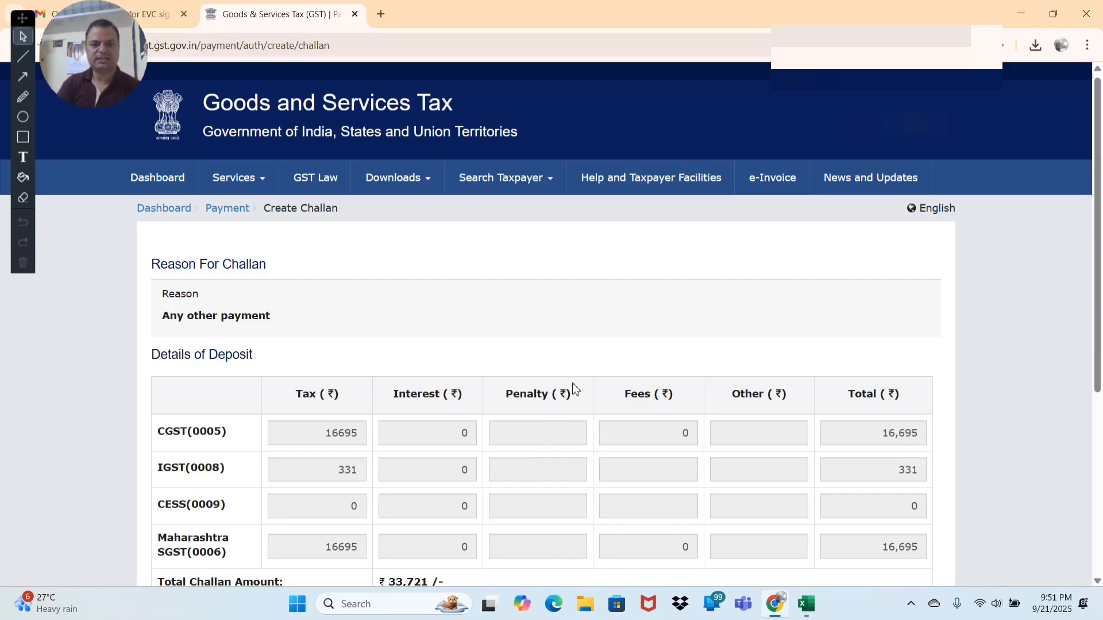
- Review the challan's deposit details, choose E-Payment as the payment mode, and generate the challan
{"action": "scroll", "coordinate": [550, 386], "scroll_direction": "down", "scroll_amount": 1}
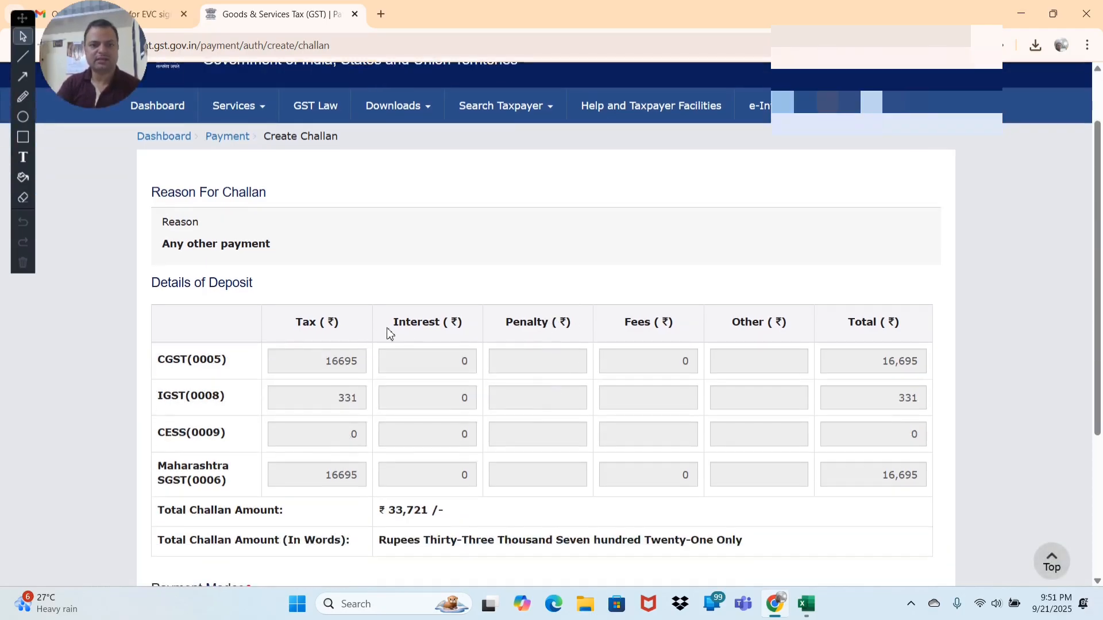
{"action": "scroll", "coordinate": [516, 340], "scroll_direction": "down", "scroll_amount": 3}
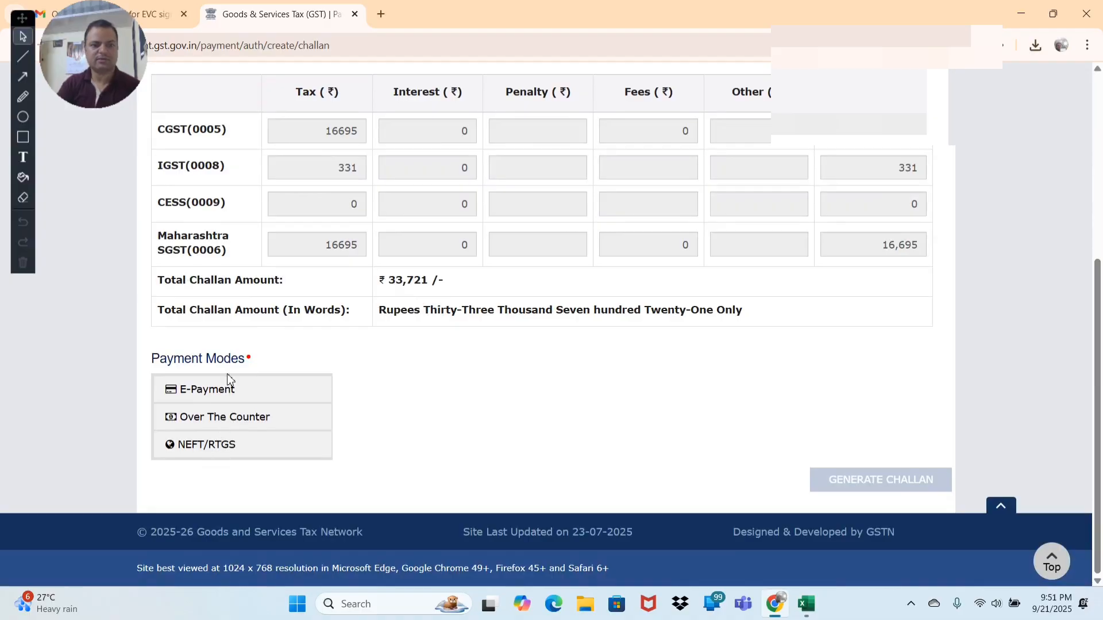
{"action": "left_click", "coordinate": [206, 396]}
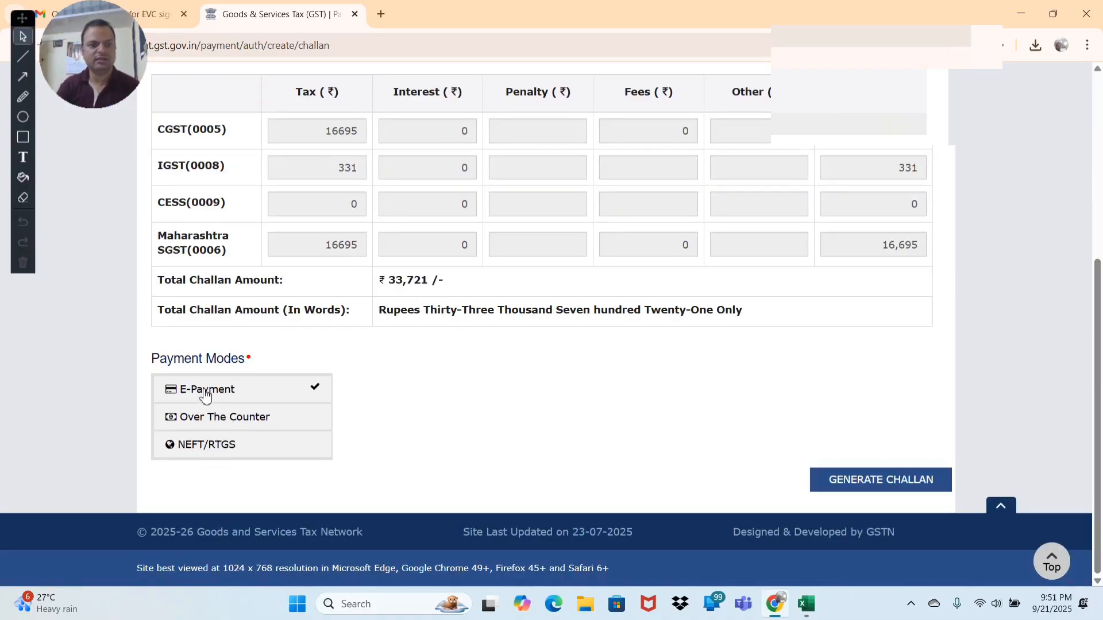
{"action": "left_click", "coordinate": [867, 482]}
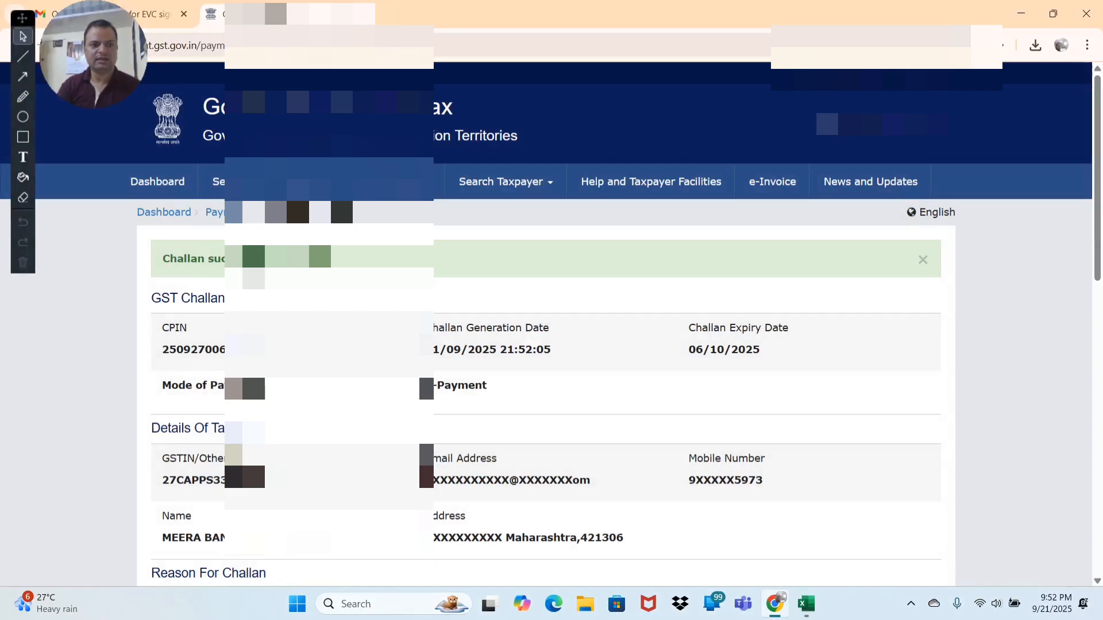
- Pay the generated challan through the preferred bank Union Bank of India, agreeing to the terms and conditions
{"action": "scroll", "coordinate": [551, 321], "scroll_direction": "down", "scroll_amount": 1}
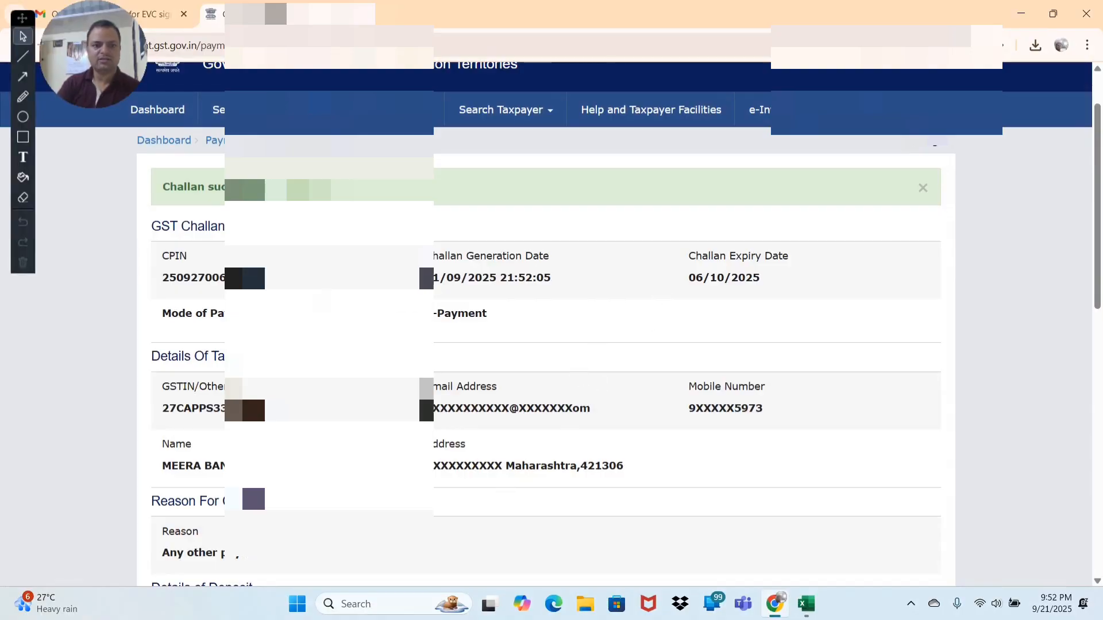
{"action": "scroll", "coordinate": [450, 313], "scroll_direction": "down", "scroll_amount": 5}
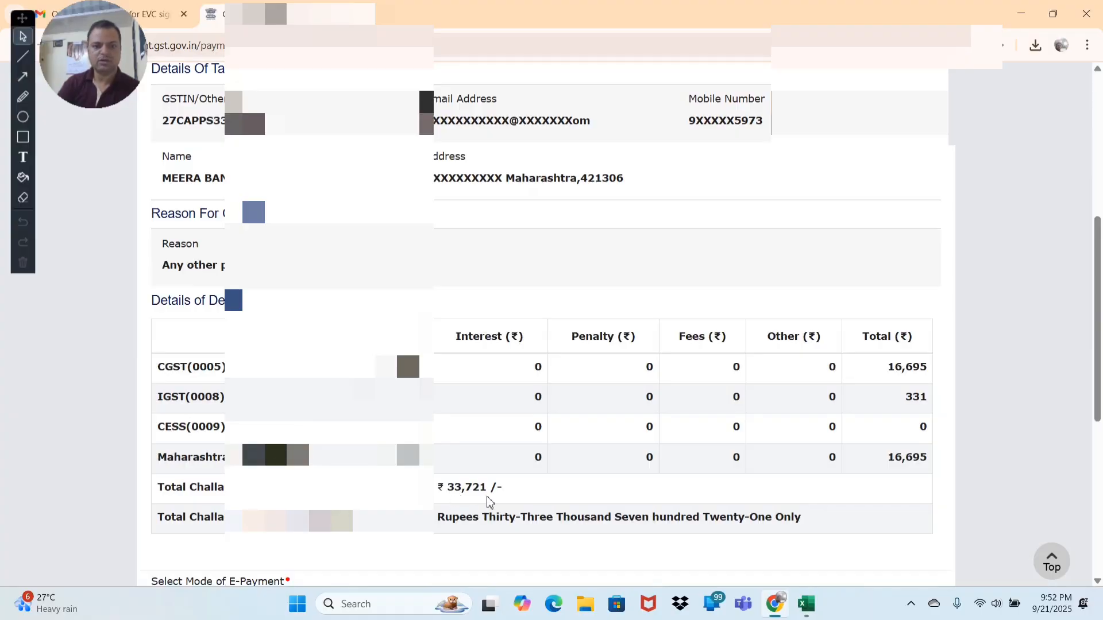
{"action": "scroll", "coordinate": [487, 498], "scroll_direction": "down", "scroll_amount": 4}
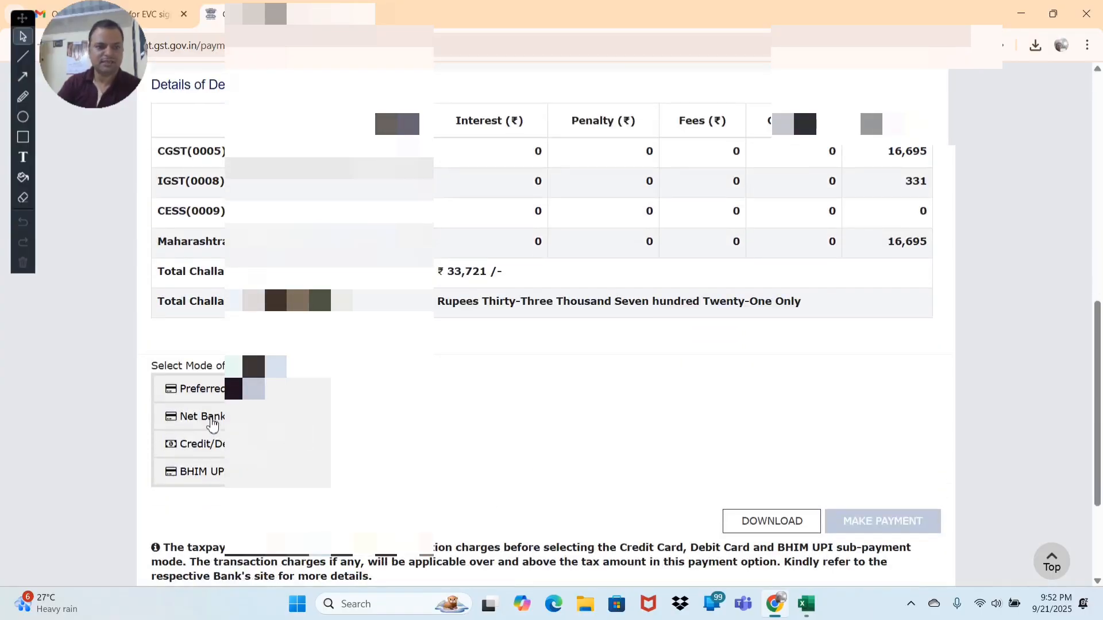
{"action": "left_click", "coordinate": [221, 395]}
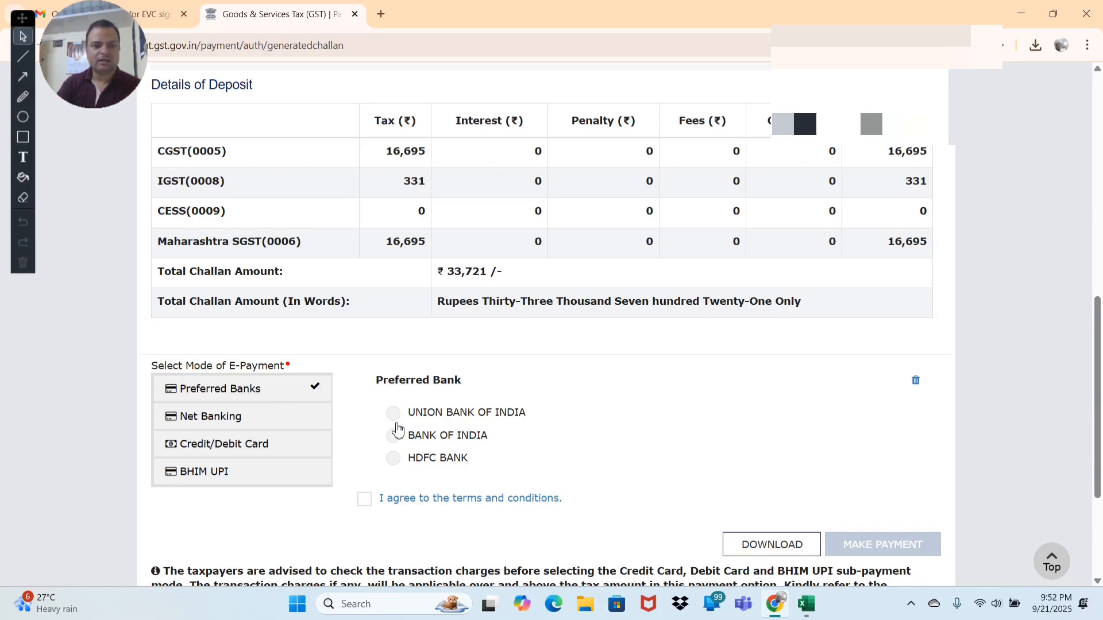
{"action": "left_click", "coordinate": [392, 415]}
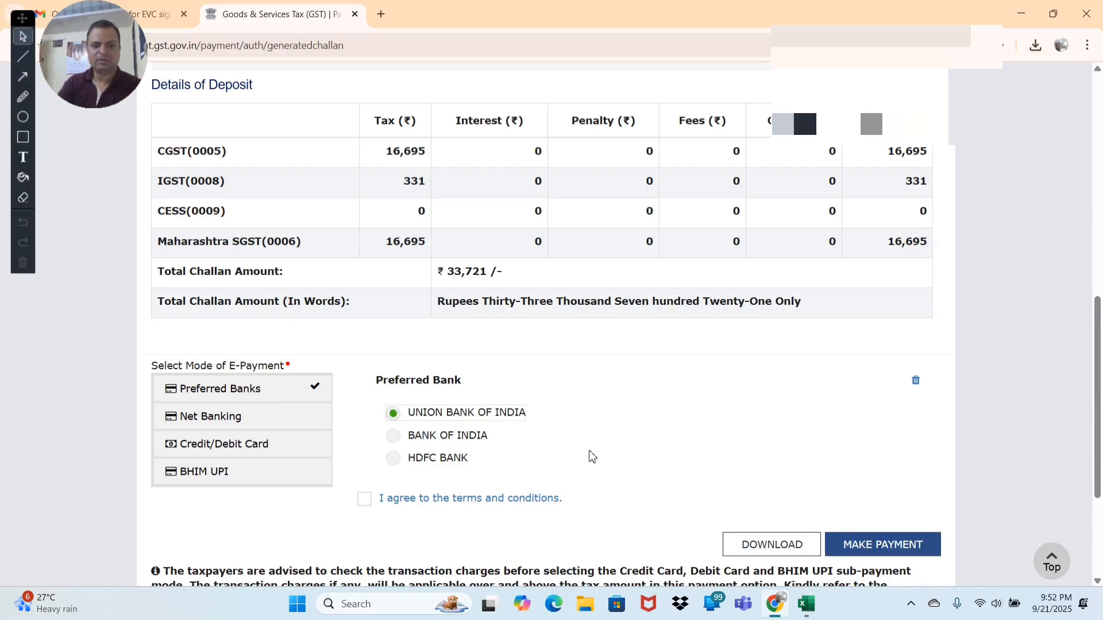
{"action": "left_click", "coordinate": [366, 502]}
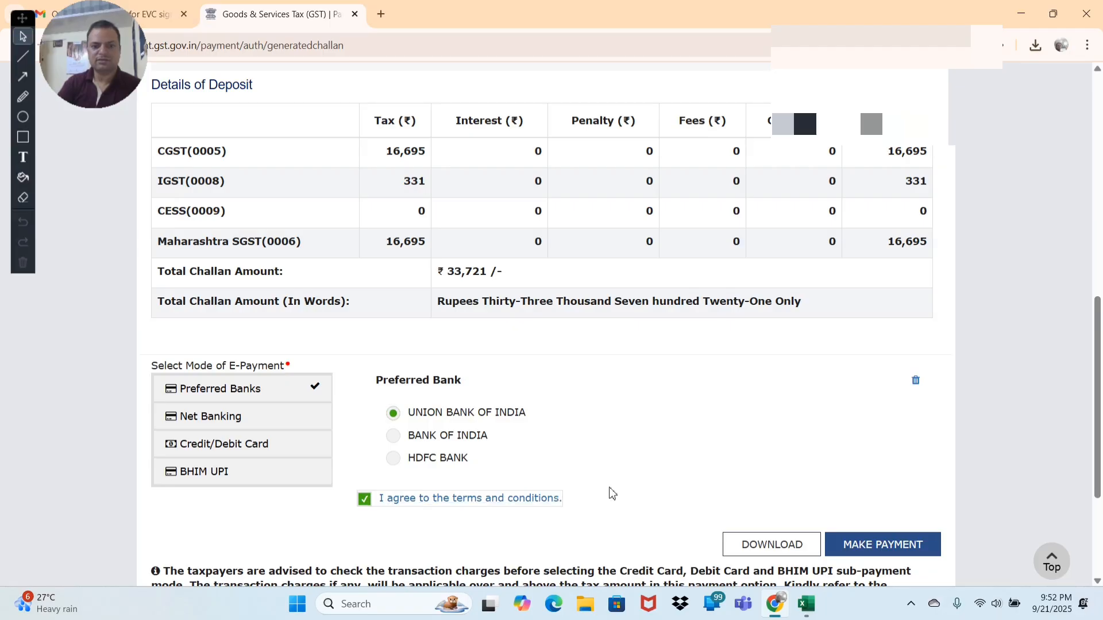
{"action": "scroll", "coordinate": [696, 489], "scroll_direction": "down", "scroll_amount": 1}
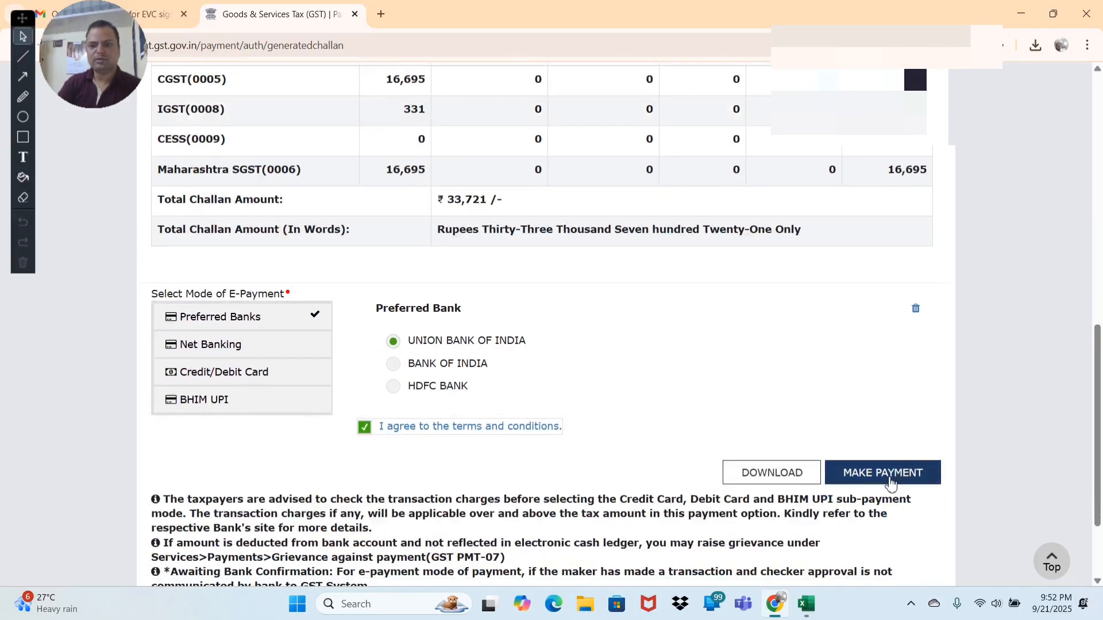
{"action": "left_click", "coordinate": [889, 478]}
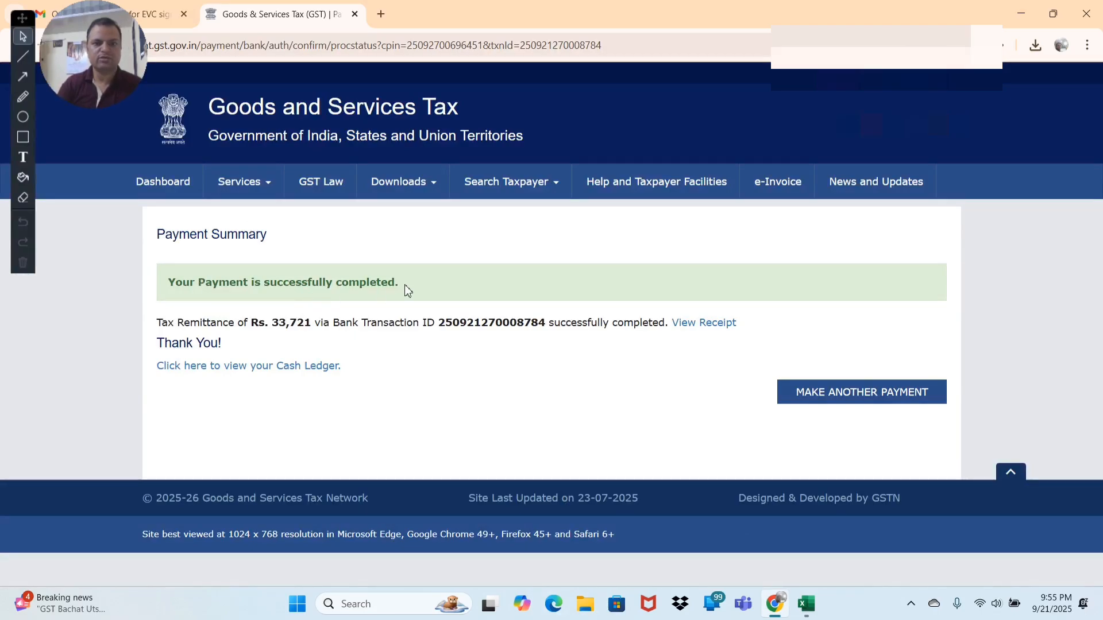
- View the receipt of the completed GST payment and download it
{"action": "left_click", "coordinate": [722, 332]}
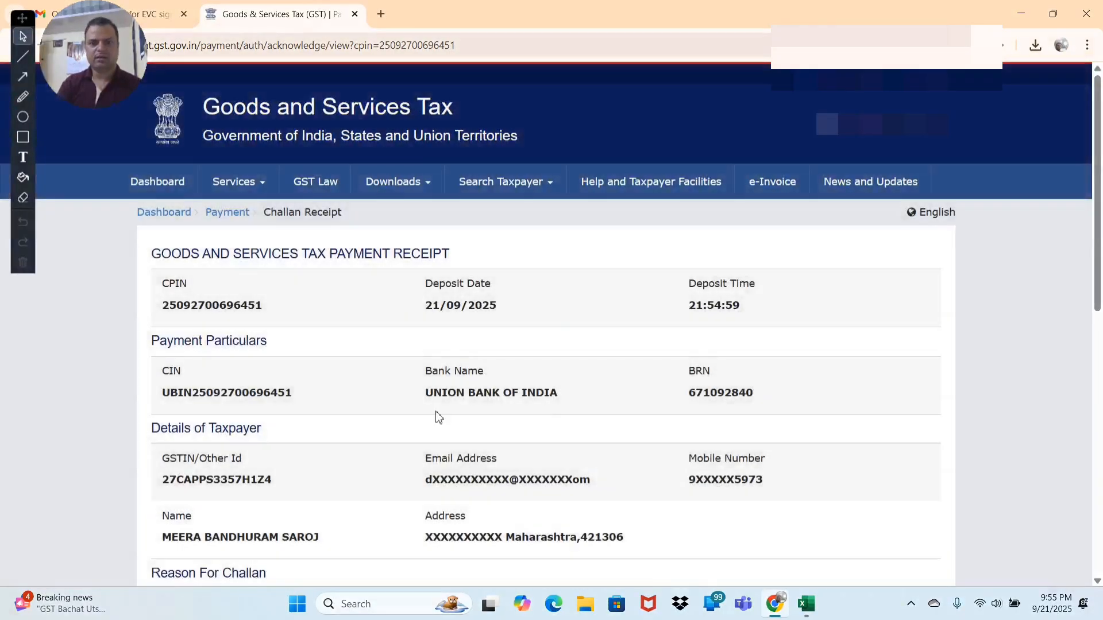
{"action": "scroll", "coordinate": [429, 457], "scroll_direction": "down", "scroll_amount": 6}
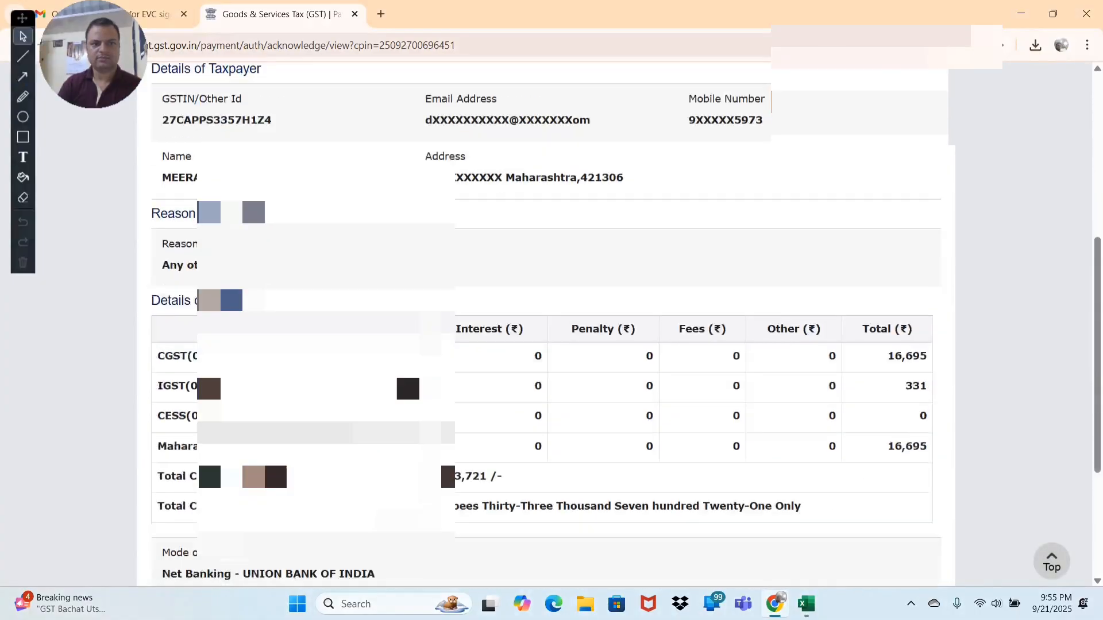
{"action": "scroll", "coordinate": [879, 438], "scroll_direction": "down", "scroll_amount": 4}
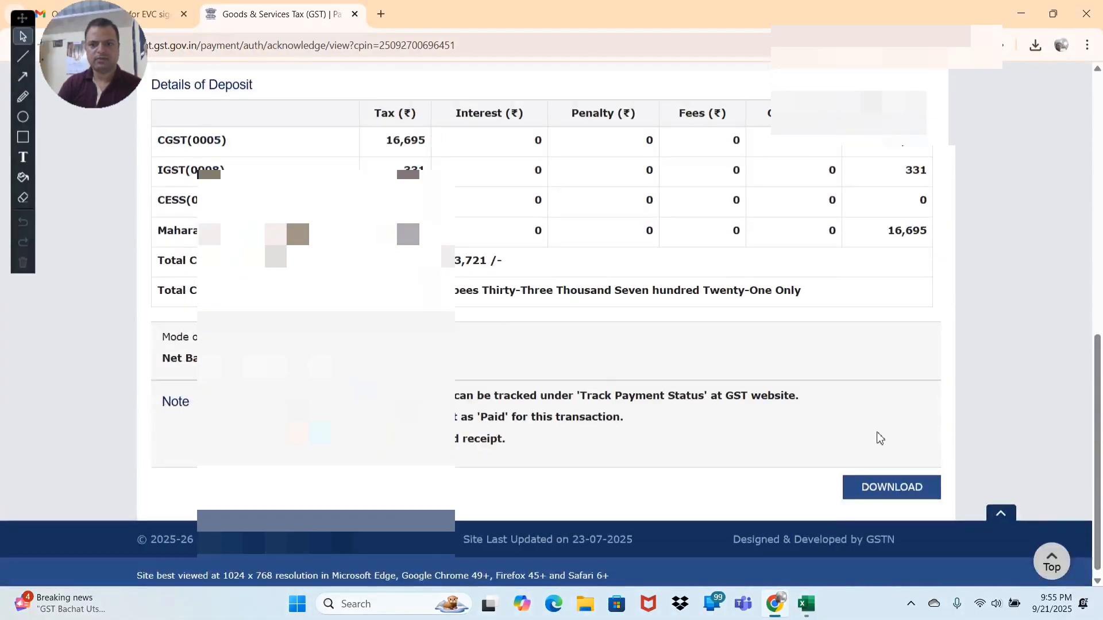
{"action": "left_click", "coordinate": [890, 485]}
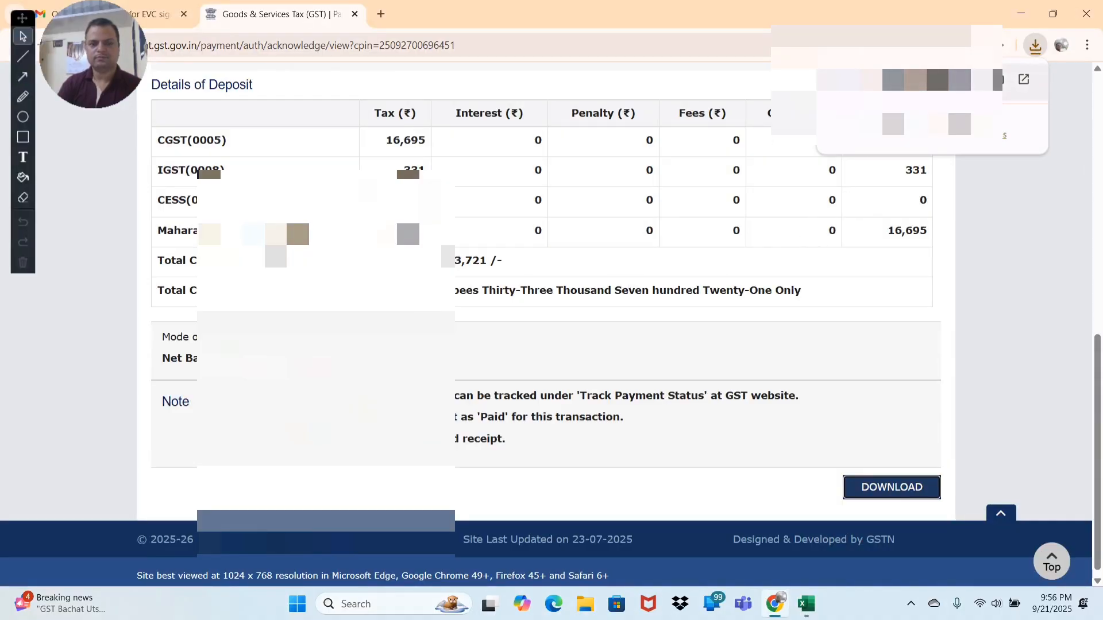
{"action": "scroll", "coordinate": [460, 325], "scroll_direction": "up", "scroll_amount": 1}
{"action": "scroll", "coordinate": [460, 325], "scroll_direction": "down", "scroll_amount": 2}
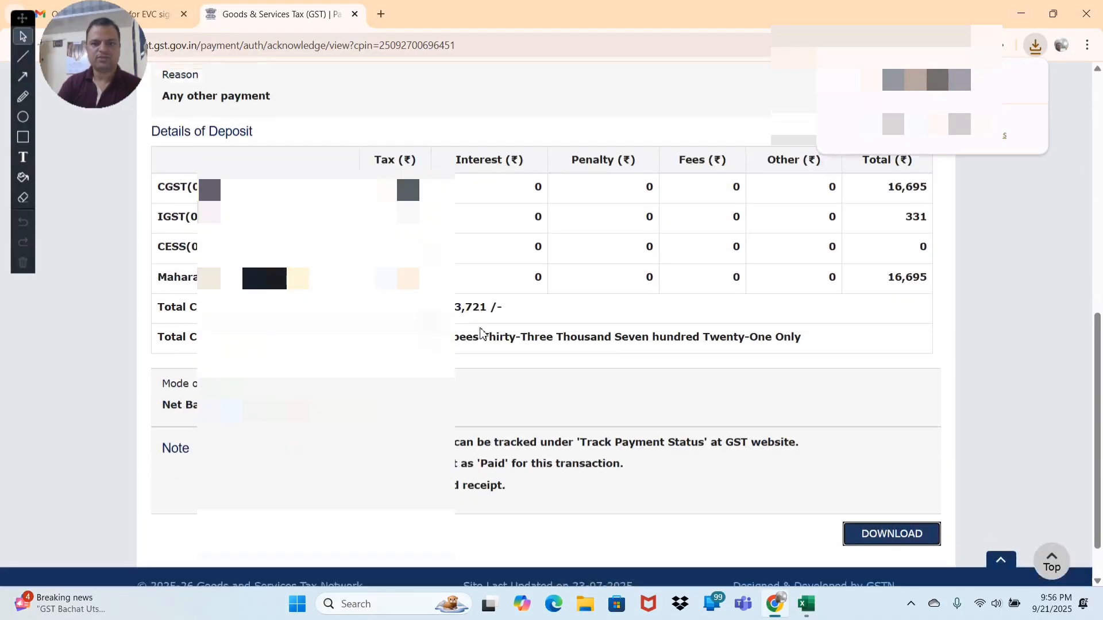
- Return to the dashboard, open the File Returns page, and search for the August returns
{"action": "scroll", "coordinate": [460, 326], "scroll_direction": "up", "scroll_amount": 7}
{"action": "scroll", "coordinate": [295, 302], "scroll_direction": "up", "scroll_amount": 3}
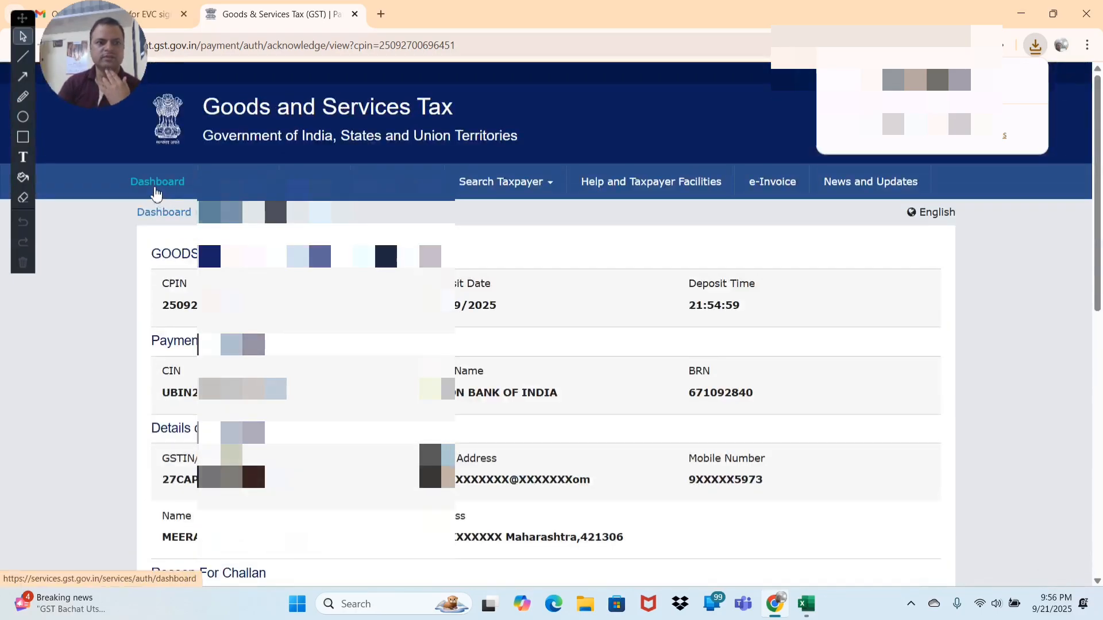
{"action": "left_click", "coordinate": [155, 191]}
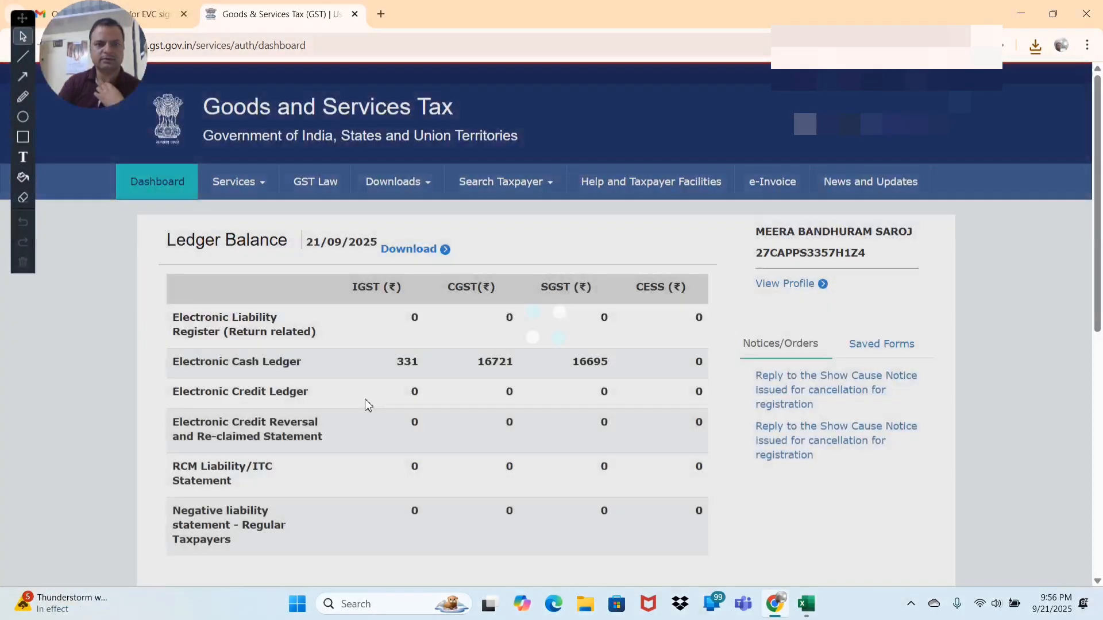
{"action": "scroll", "coordinate": [395, 361], "scroll_direction": "down", "scroll_amount": 3}
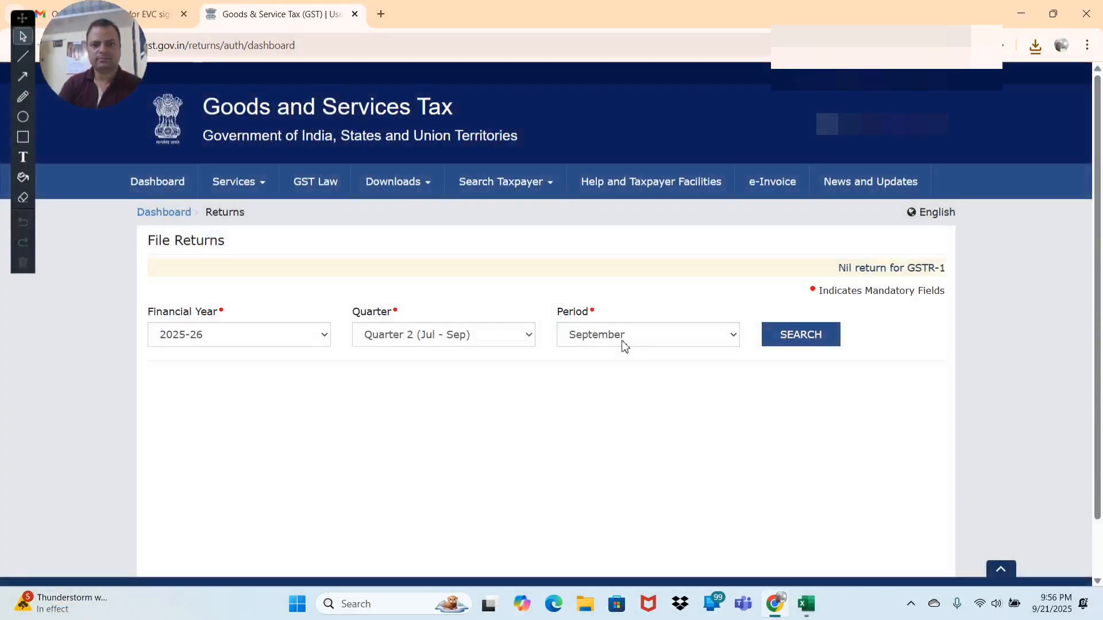
{"action": "left_click", "coordinate": [622, 343]}
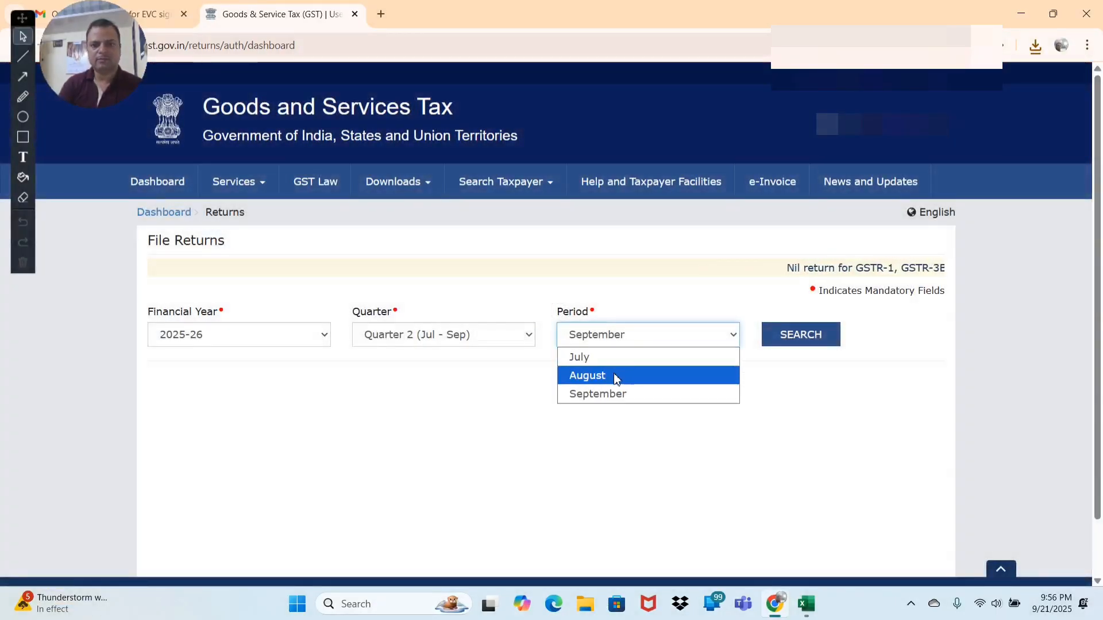
{"action": "left_click", "coordinate": [615, 375]}
{"action": "left_click", "coordinate": [798, 334]}
{"action": "scroll", "coordinate": [603, 397], "scroll_direction": "down", "scroll_amount": 6}
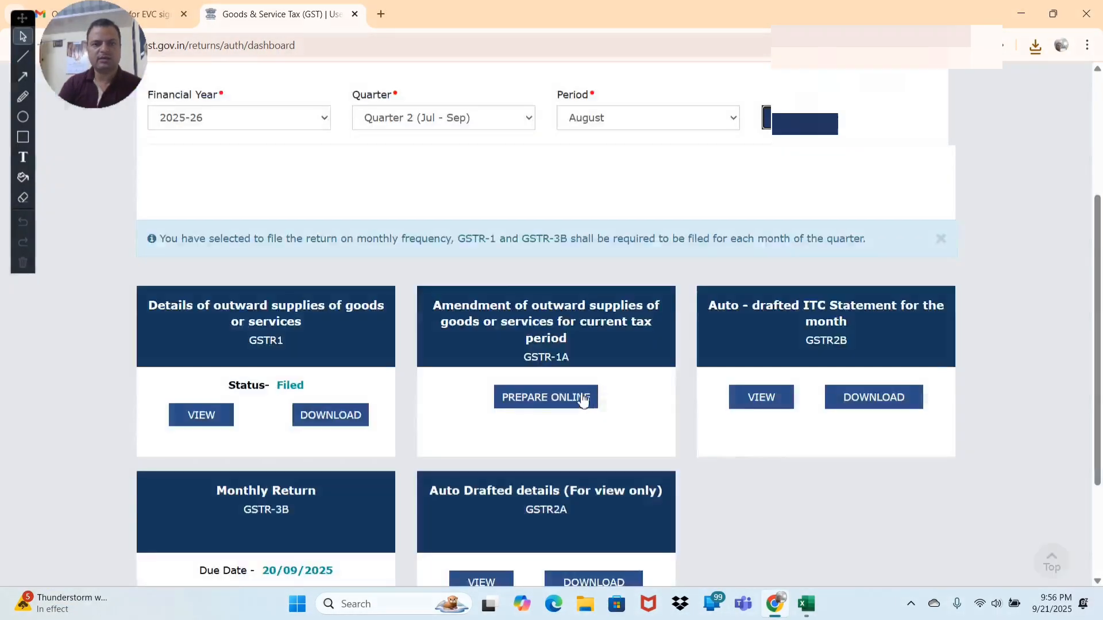
- Reopen the August GSTR-3B, dismiss the system generated summary, and proceed to the ITC utilization table in Payment of tax
{"action": "left_click", "coordinate": [291, 380]}
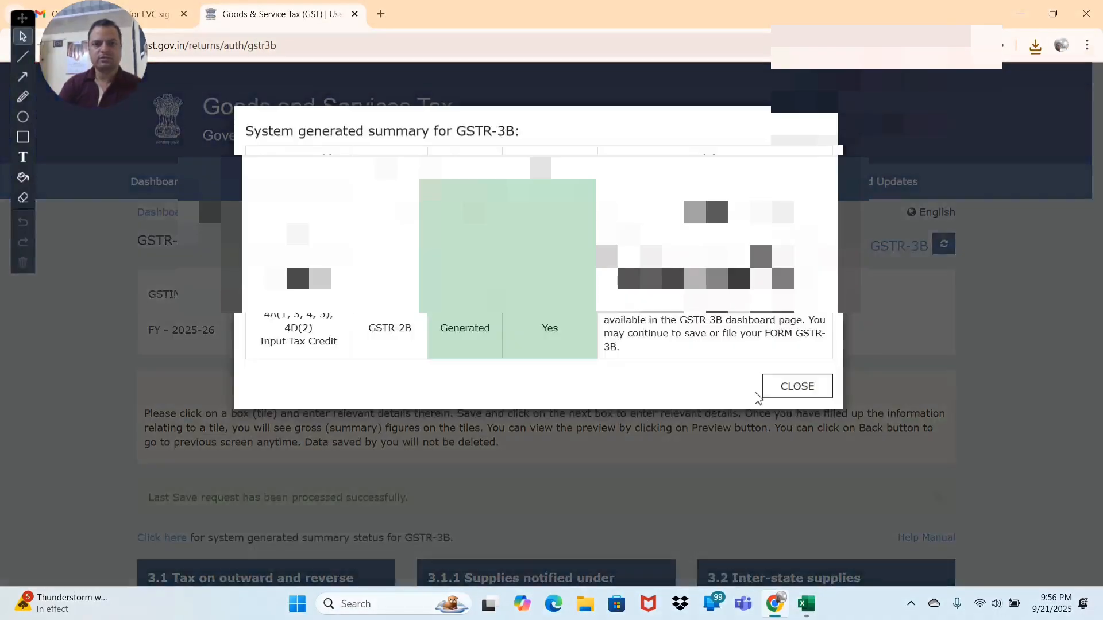
{"action": "left_click", "coordinate": [647, 428]}
{"action": "scroll", "coordinate": [632, 422], "scroll_direction": "down", "scroll_amount": 5}
{"action": "scroll", "coordinate": [632, 423], "scroll_direction": "down", "scroll_amount": 8}
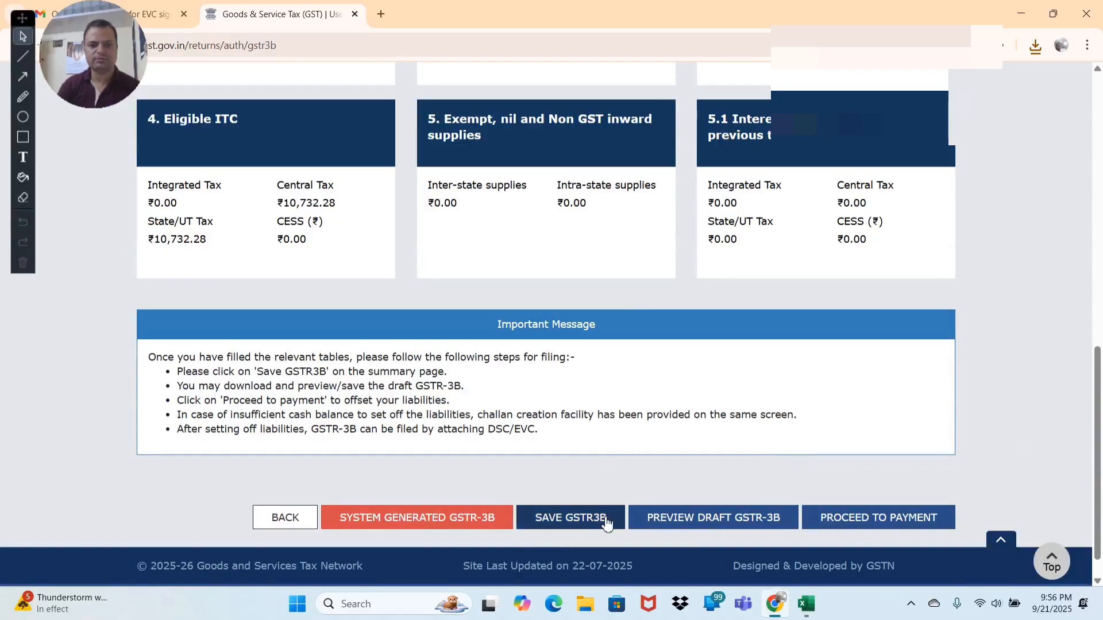
{"action": "left_click", "coordinate": [868, 523]}
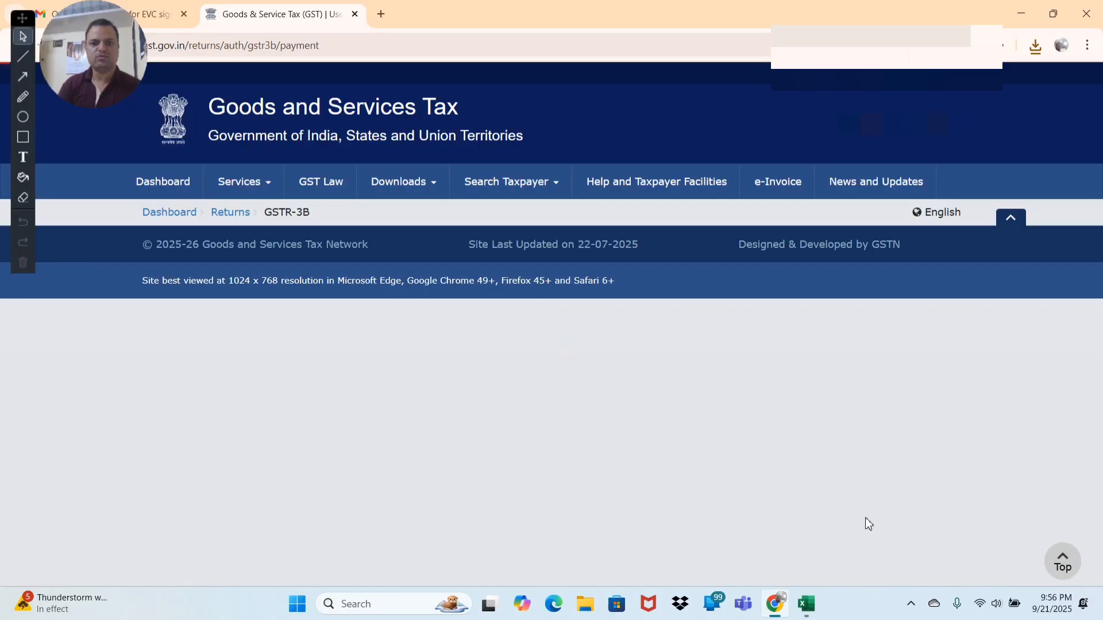
{"action": "scroll", "coordinate": [689, 476], "scroll_direction": "down", "scroll_amount": 5}
{"action": "scroll", "coordinate": [689, 478], "scroll_direction": "down", "scroll_amount": 7}
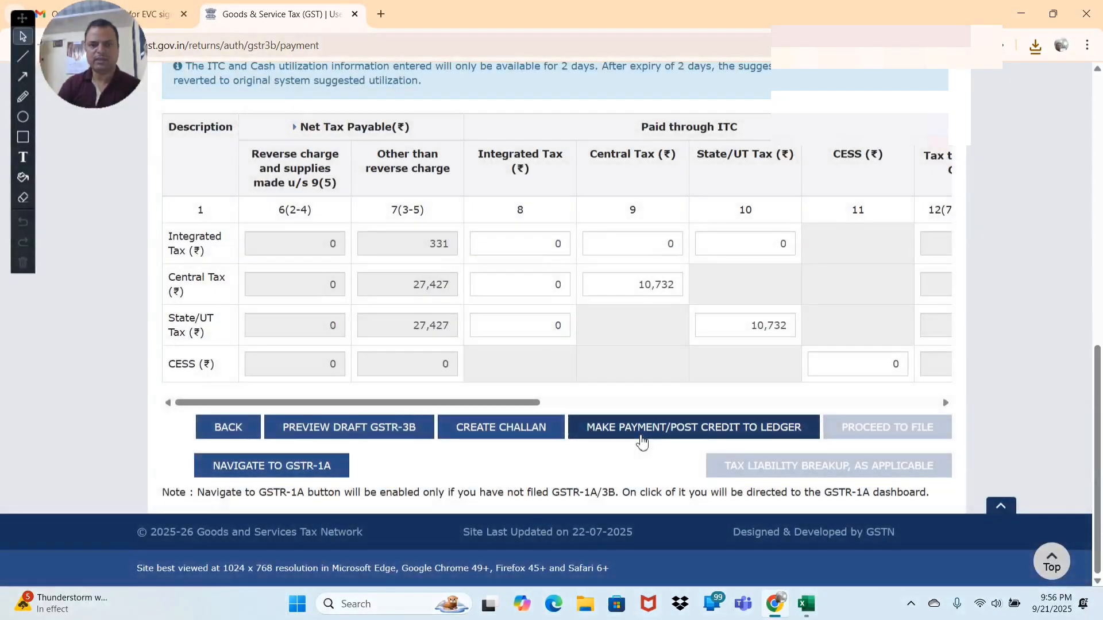
- Make the payment and post the credit to the ledger, accepting the IMS declaration and confirming the irreversible liability offset
{"action": "left_click", "coordinate": [696, 435]}
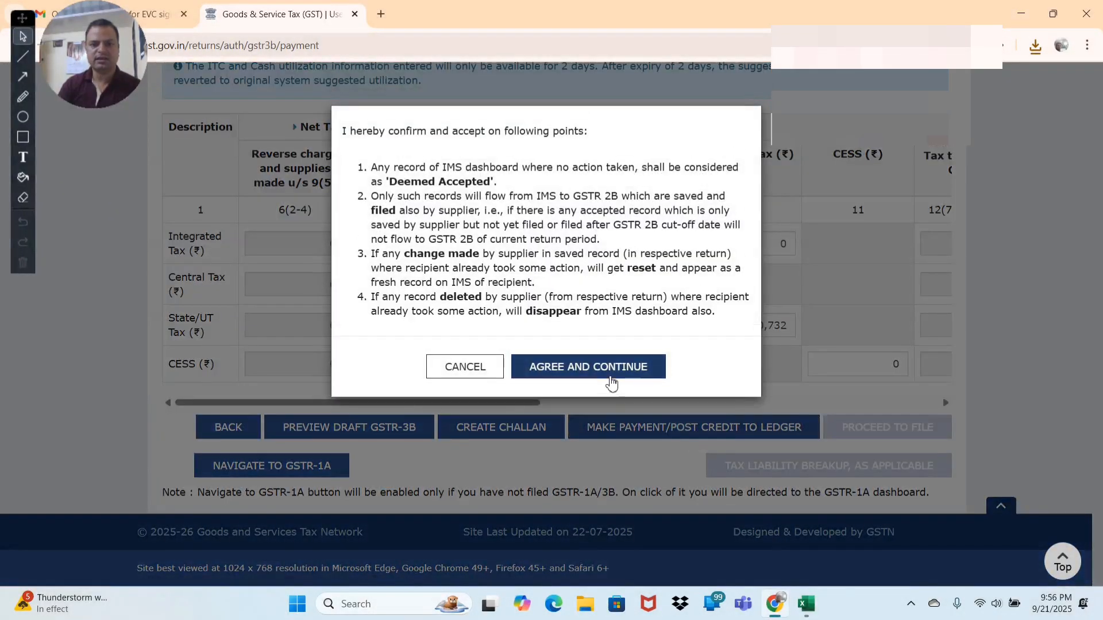
{"action": "left_click", "coordinate": [610, 372]}
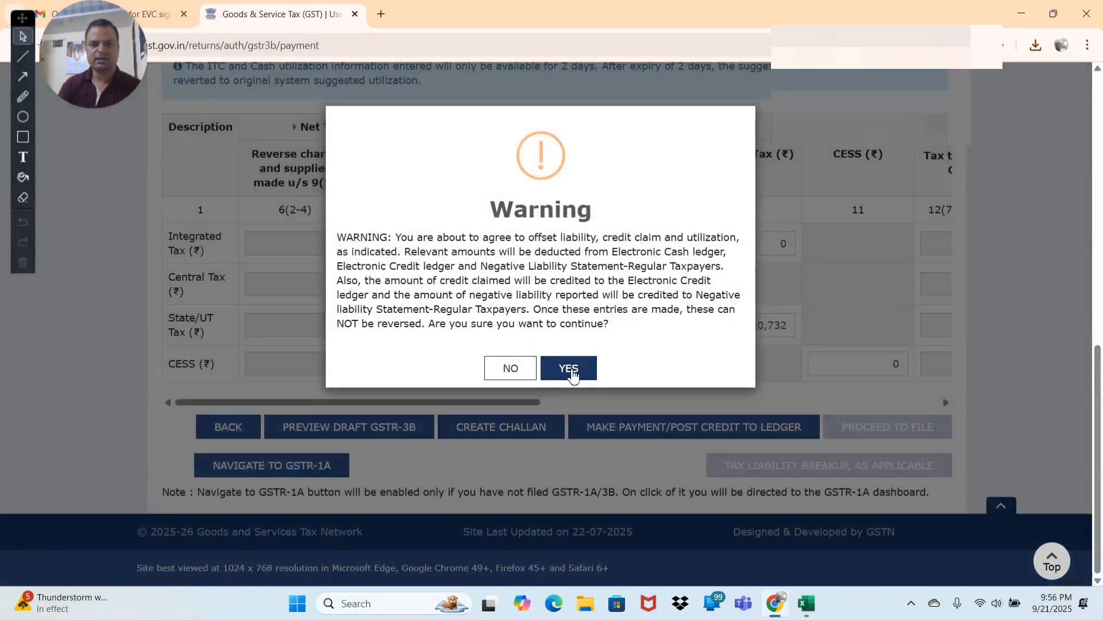
{"action": "left_click", "coordinate": [574, 372]}
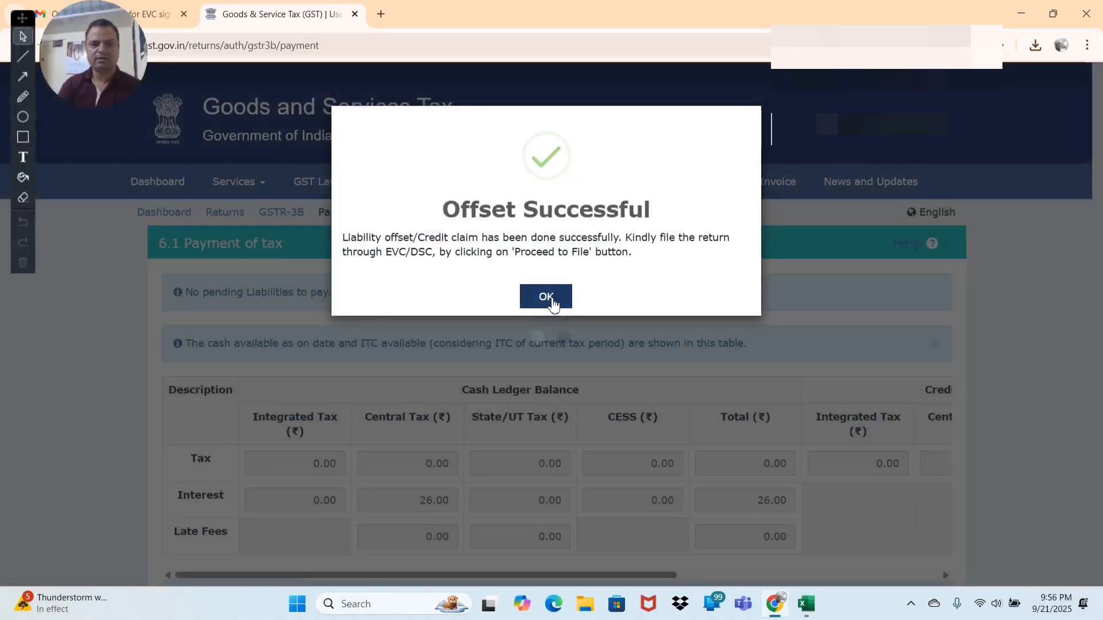
{"action": "left_click", "coordinate": [546, 298]}
- Proceed to file the GSTR-3B, affirm the verification declaration, and select the authorised signatory
{"action": "scroll", "coordinate": [642, 451], "scroll_direction": "down", "scroll_amount": 4}
{"action": "scroll", "coordinate": [641, 451], "scroll_direction": "down", "scroll_amount": 7}
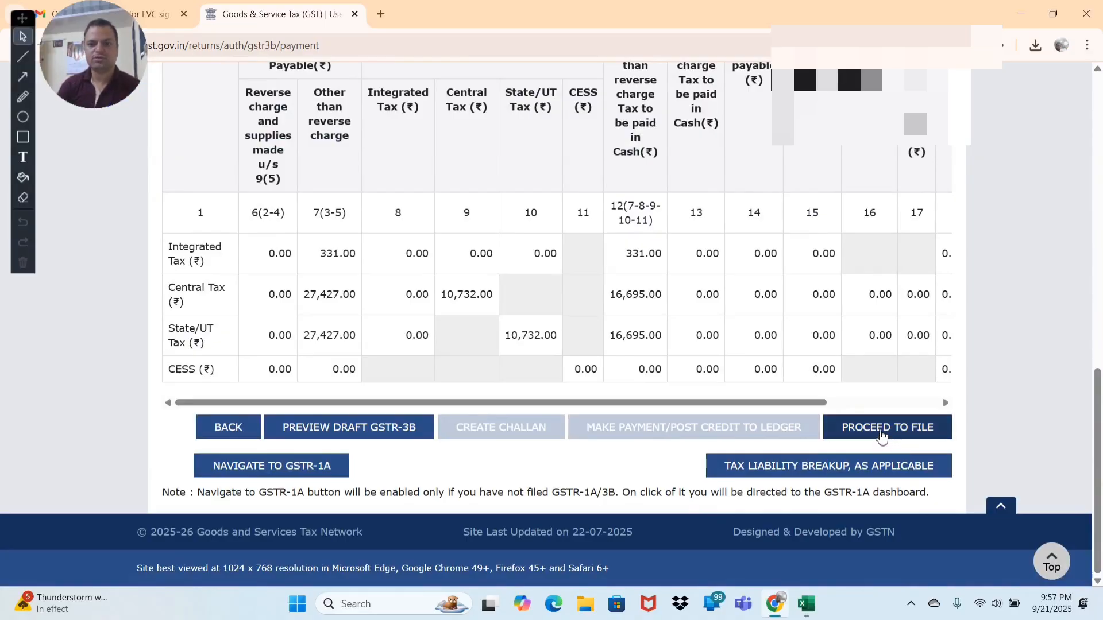
{"action": "left_click", "coordinate": [888, 442]}
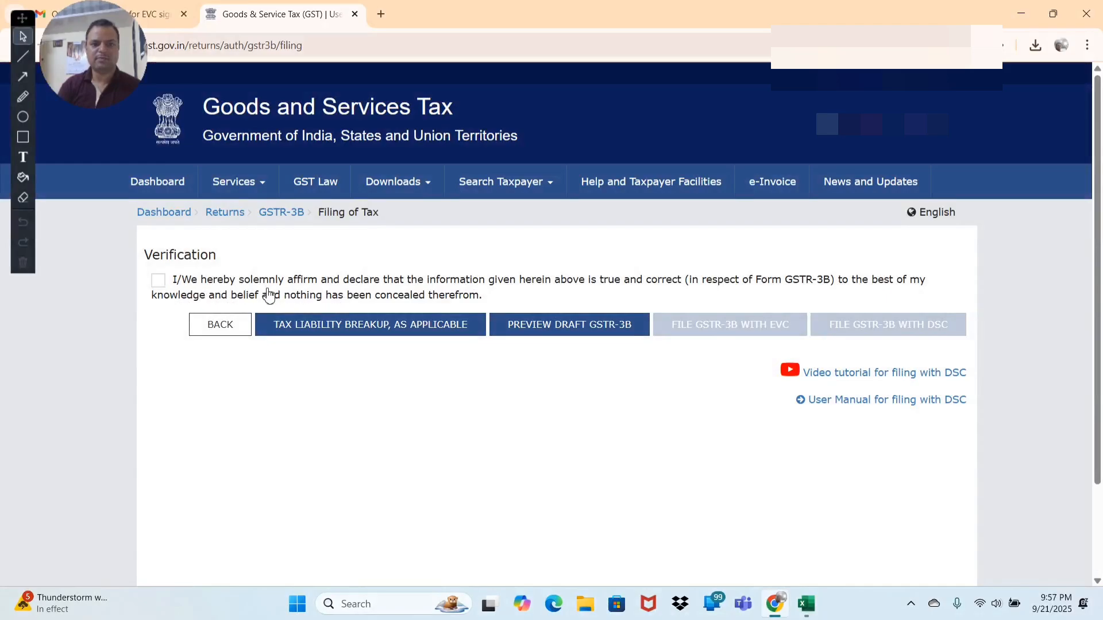
{"action": "left_click", "coordinate": [158, 283]}
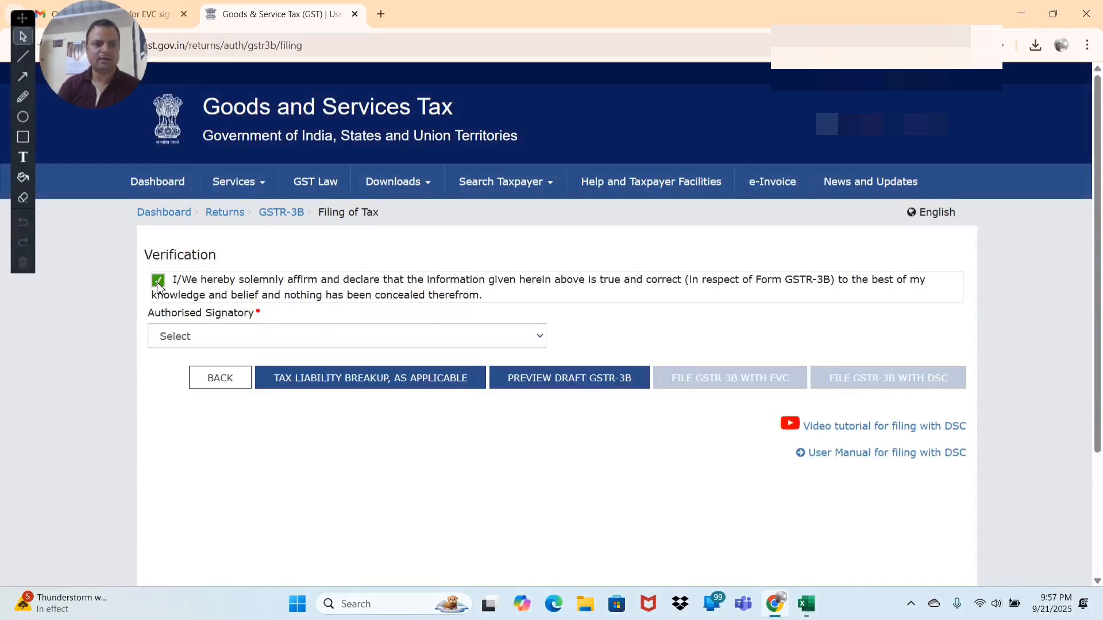
{"action": "left_click", "coordinate": [192, 339]}
{"action": "left_click", "coordinate": [344, 376]}
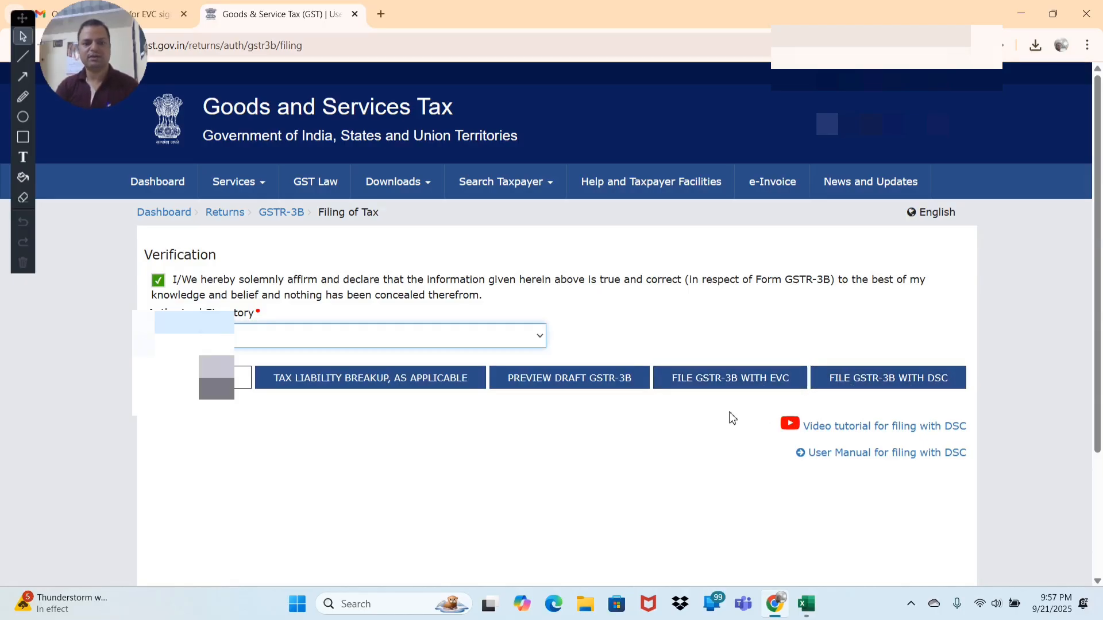
- File the GSTR-3B with EVC, accepting the late fee notice and verifying the one-time password
{"action": "left_click", "coordinate": [751, 386]}
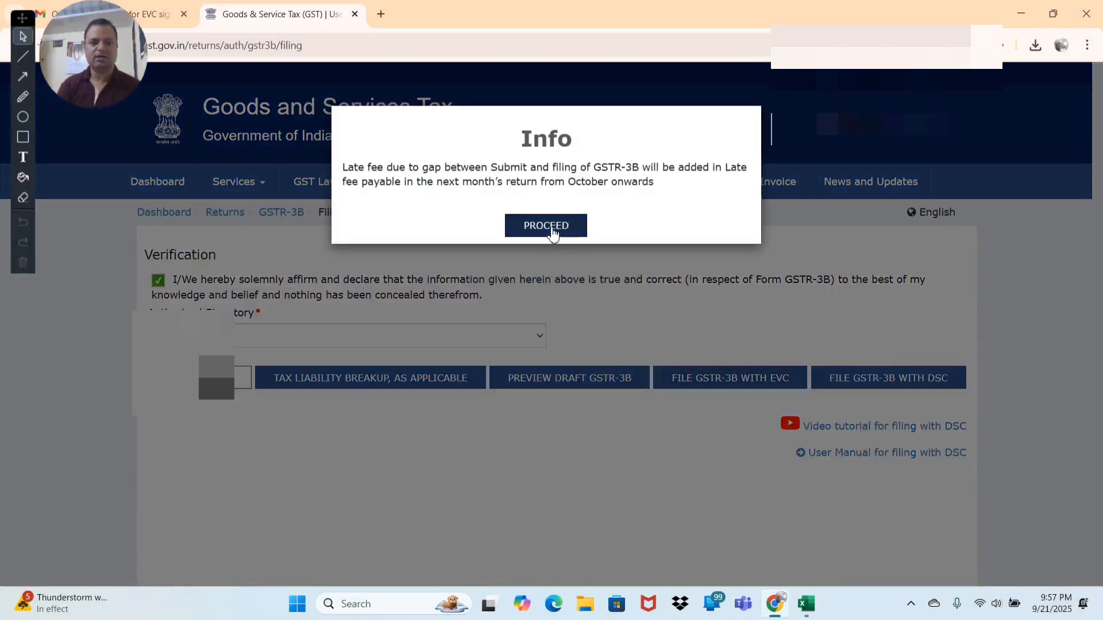
{"action": "left_click", "coordinate": [552, 227]}
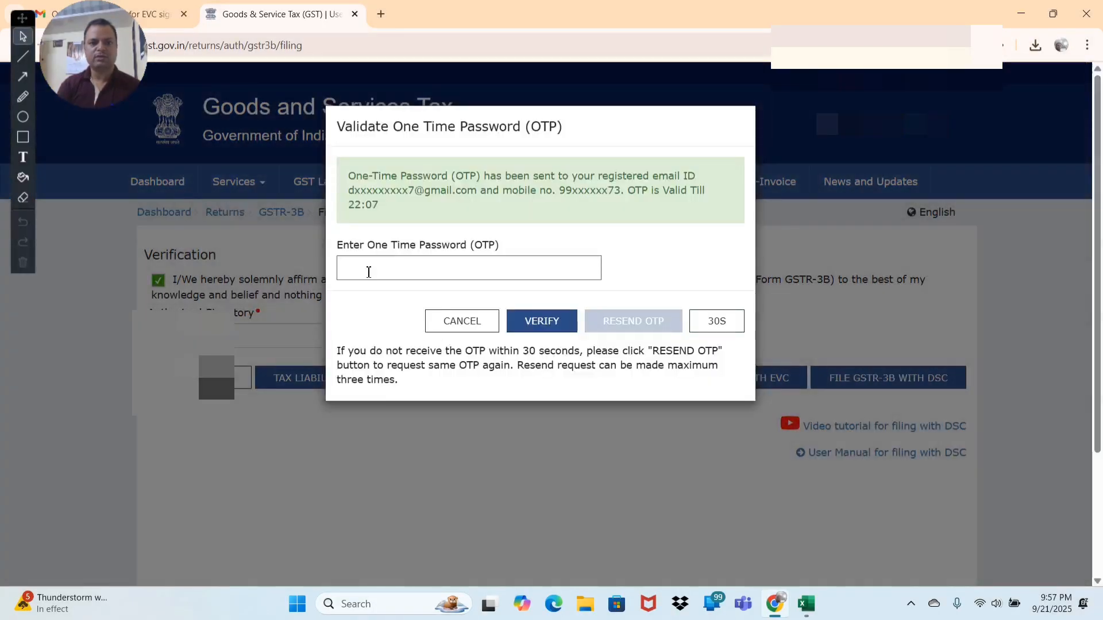
{"action": "left_click", "coordinate": [365, 268]}
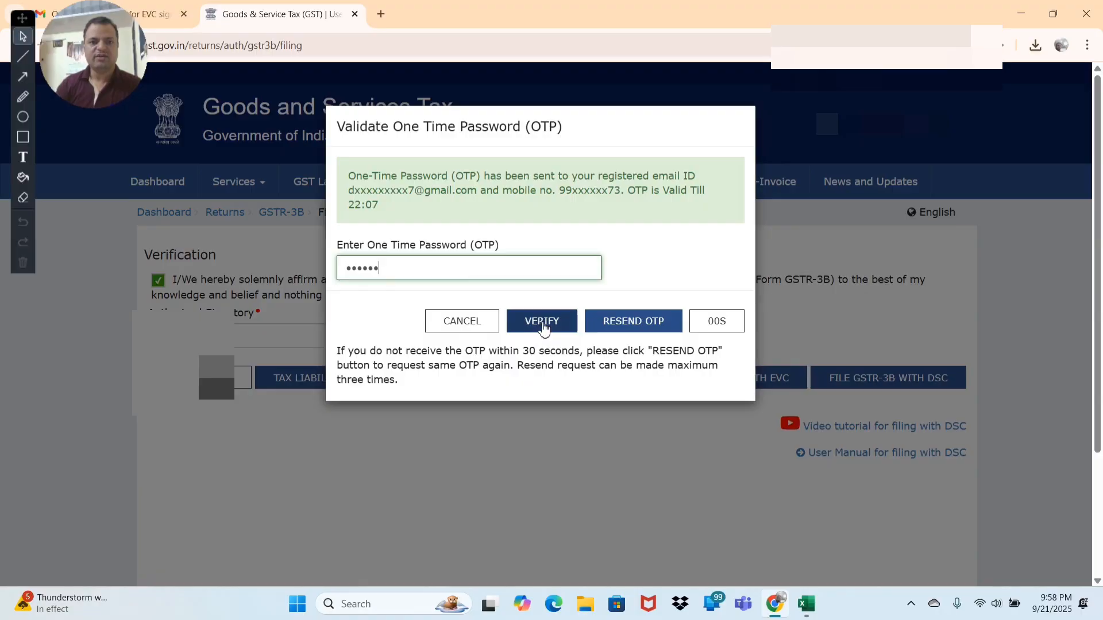
{"action": "left_click", "coordinate": [544, 326]}
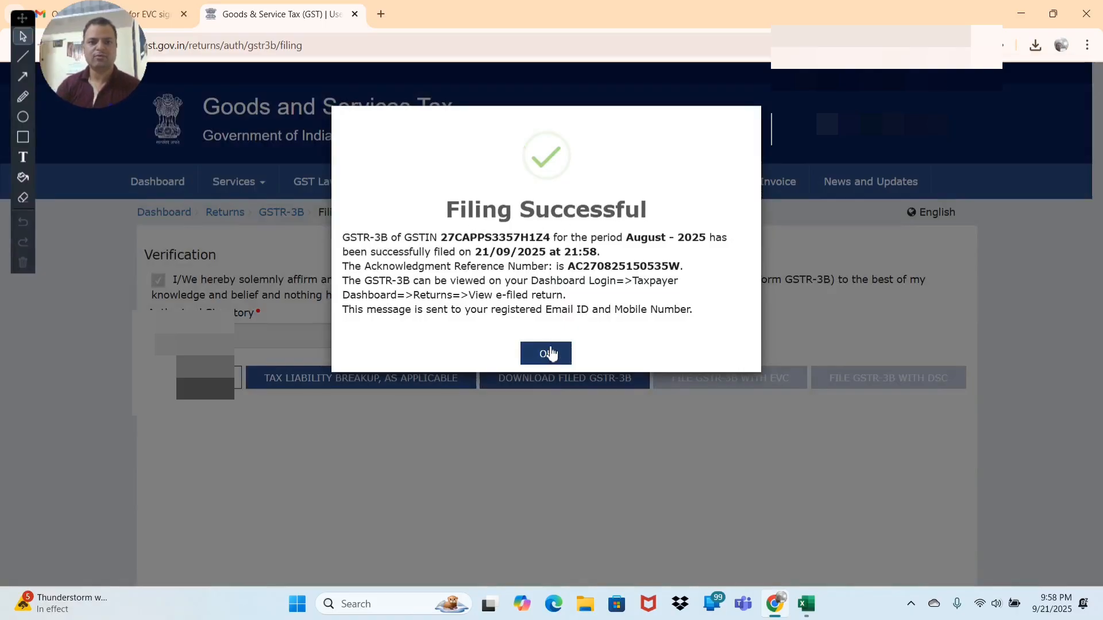
{"action": "left_click", "coordinate": [549, 351]}
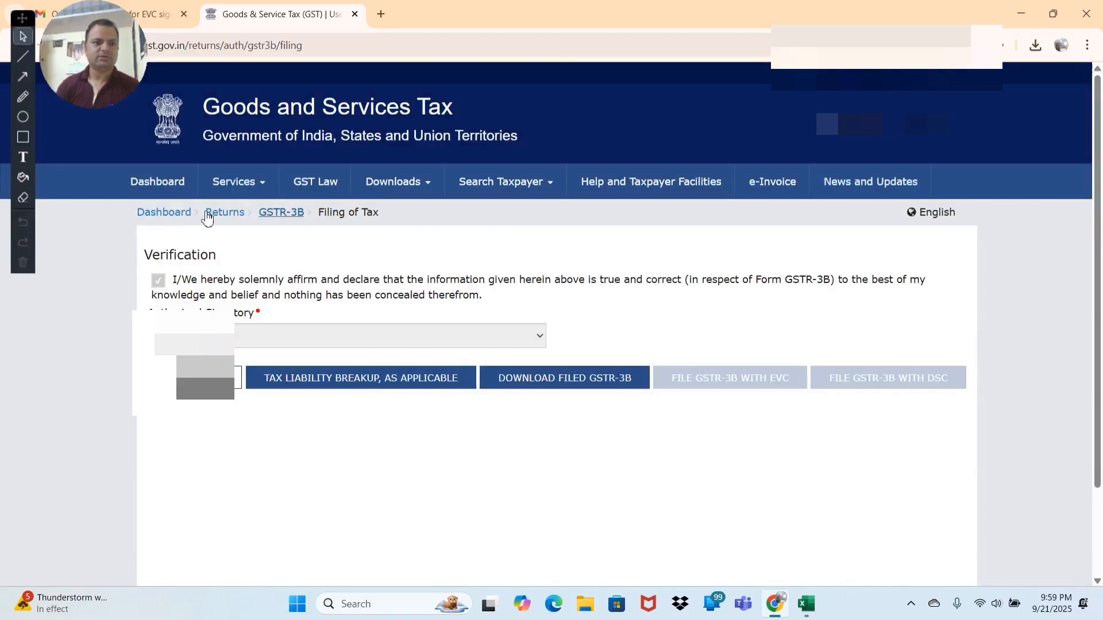
- Return to the dashboard, open the File Returns page, and search for the August returns to check the GSTR-1 and GSTR-3B filing status
{"action": "left_click", "coordinate": [157, 182]}
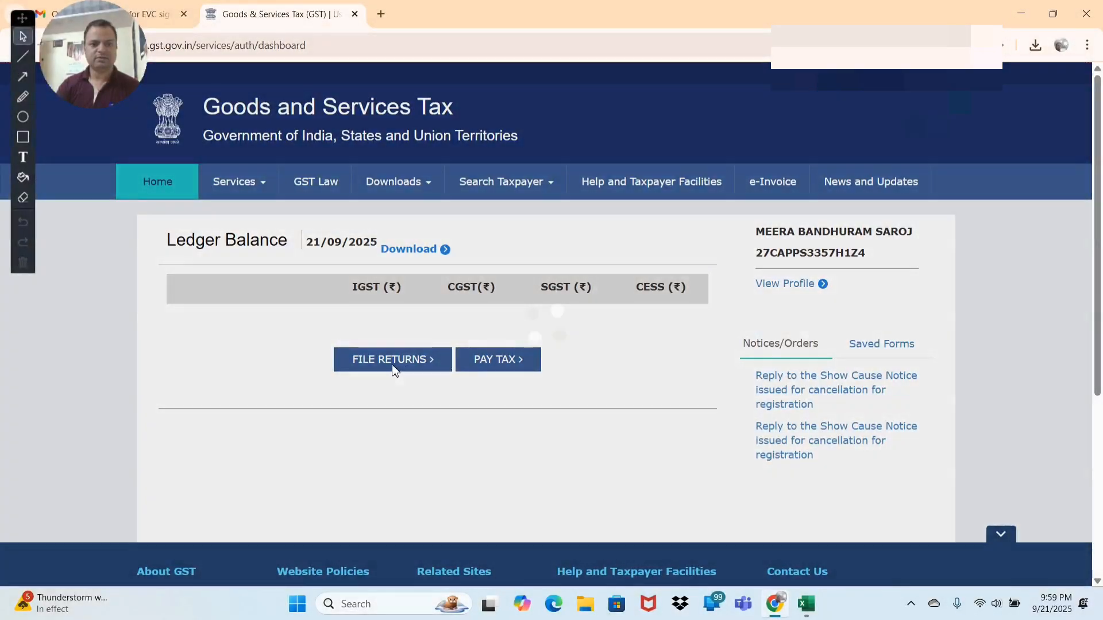
{"action": "scroll", "coordinate": [344, 463], "scroll_direction": "down", "scroll_amount": 6}
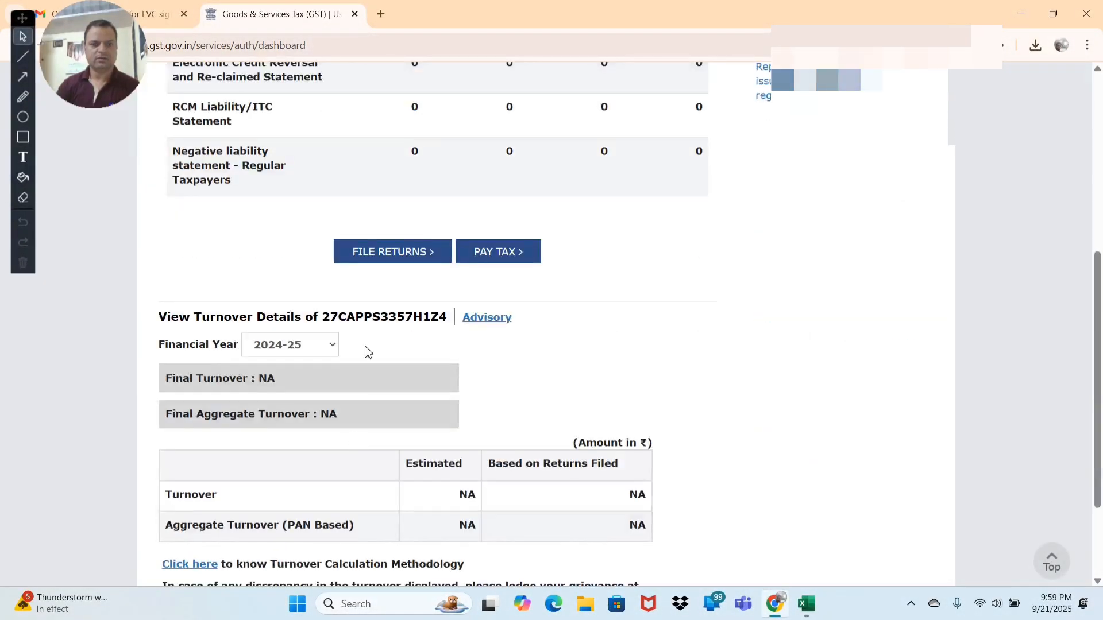
{"action": "left_click", "coordinate": [384, 259]}
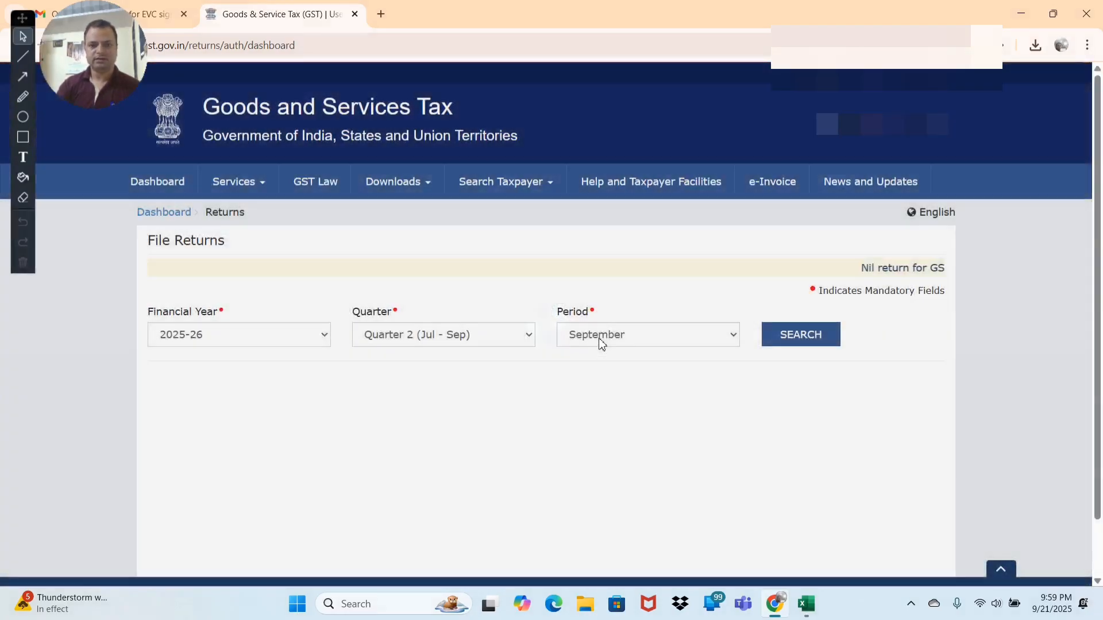
{"action": "left_click", "coordinate": [598, 340]}
{"action": "left_click", "coordinate": [632, 374]}
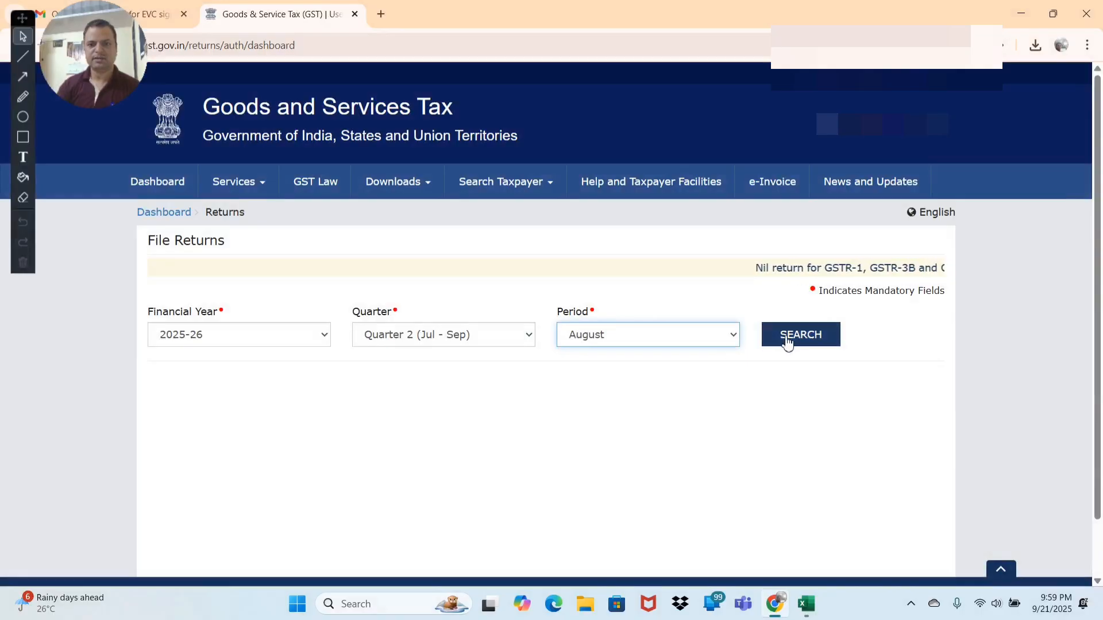
{"action": "left_click", "coordinate": [795, 339]}
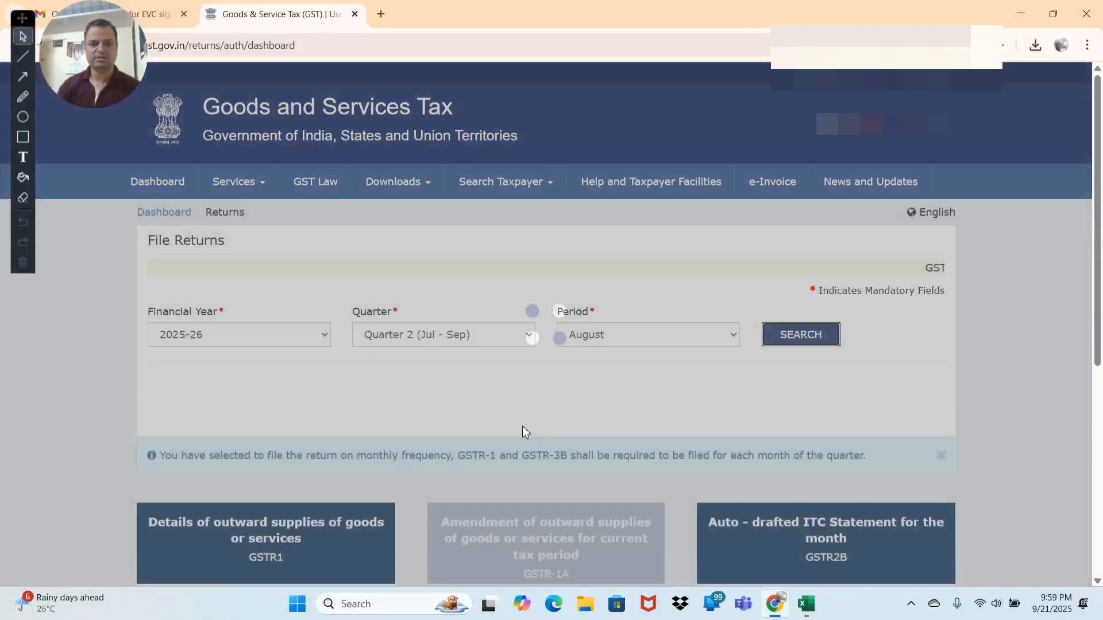
{"action": "scroll", "coordinate": [522, 426], "scroll_direction": "down", "scroll_amount": 5}
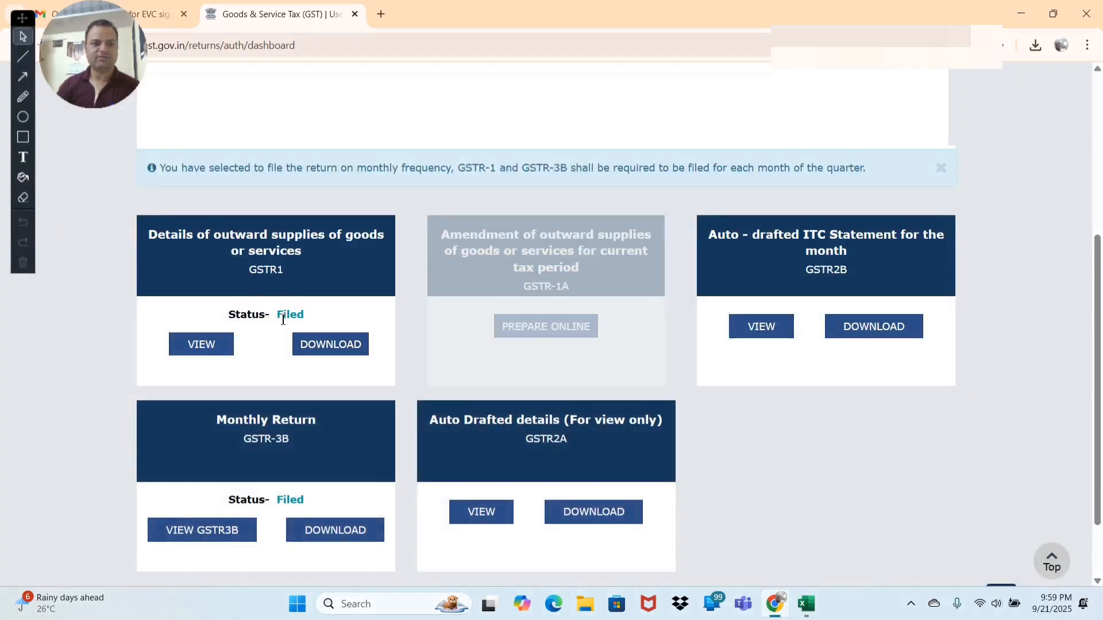
{"action": "scroll", "coordinate": [320, 390], "scroll_direction": "down", "scroll_amount": 1}
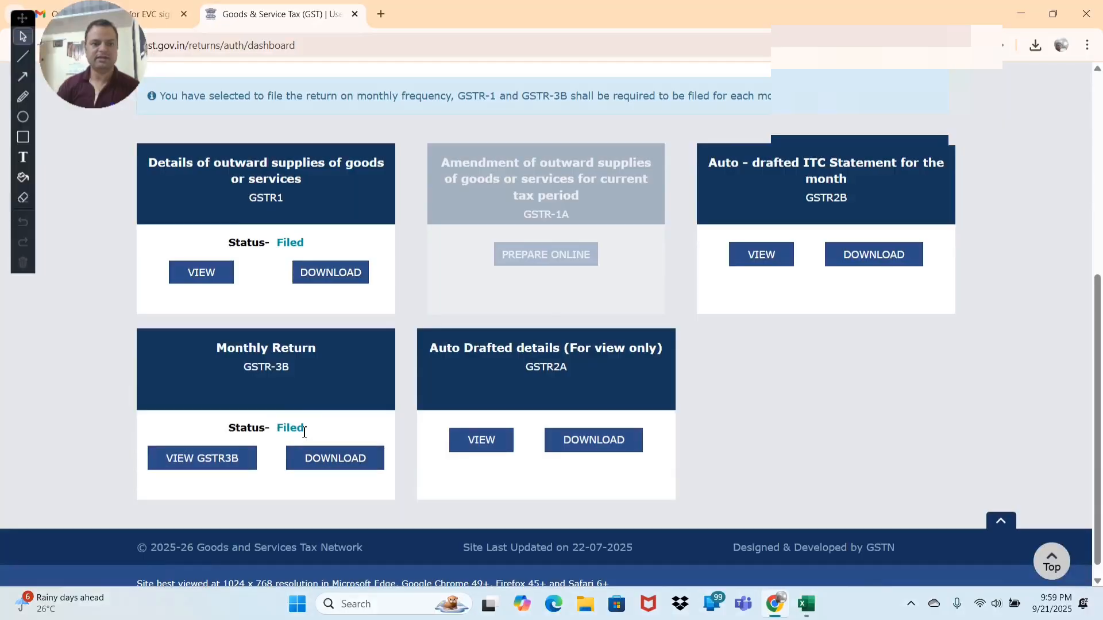